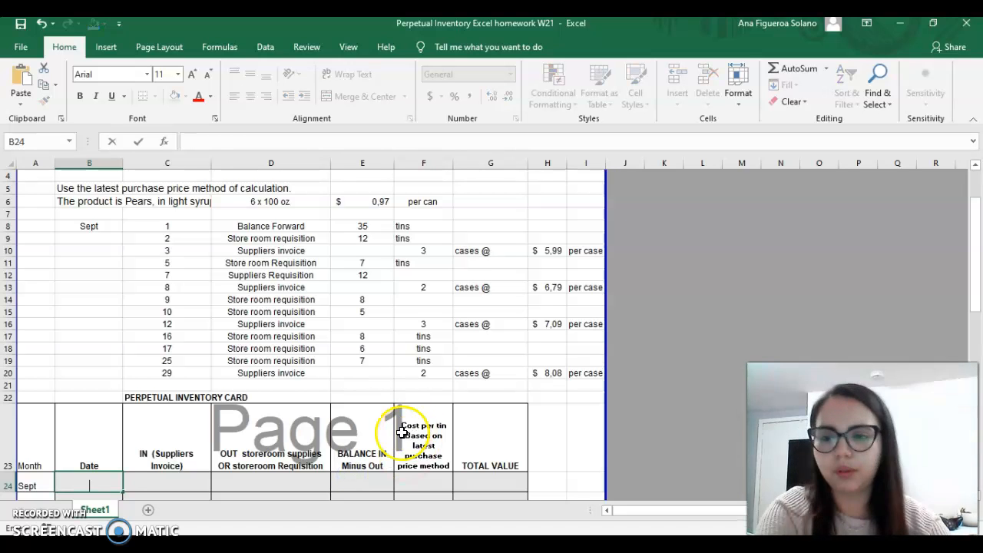
Step: Enter date 1 in B24 and the opening balance of 35 in E24 of the inventory card
{"action": "key", "text": "Return"}
{"action": "left_click", "coordinate": [83, 472]}
{"action": "key", "text": "Delete"}
{"action": "type", "text": "1"}
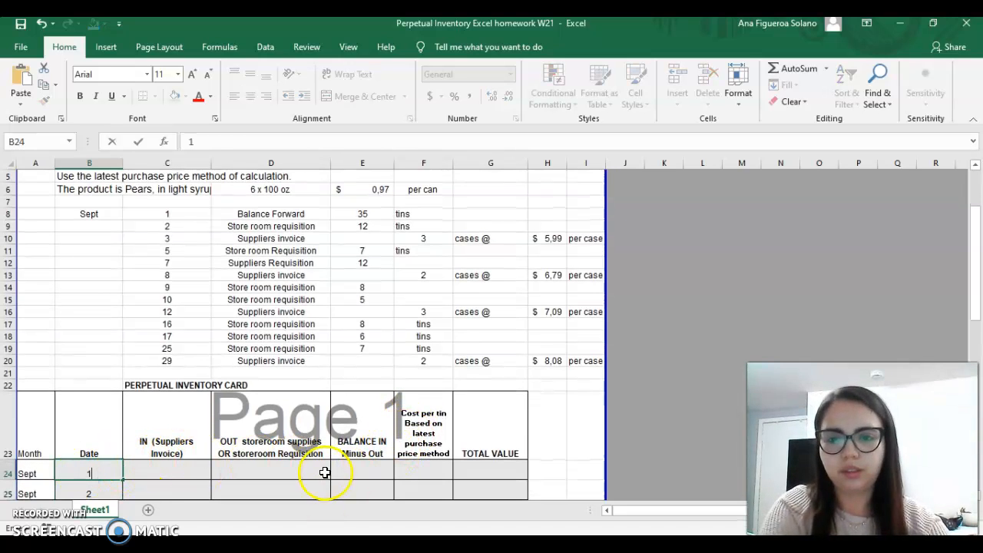
{"action": "left_click", "coordinate": [383, 467]}
{"action": "type", "text": "35"}
Step: Enter the per-can price 0,97 from the product information as the Sept 1 cost per tin in F24
{"action": "left_click", "coordinate": [422, 470]}
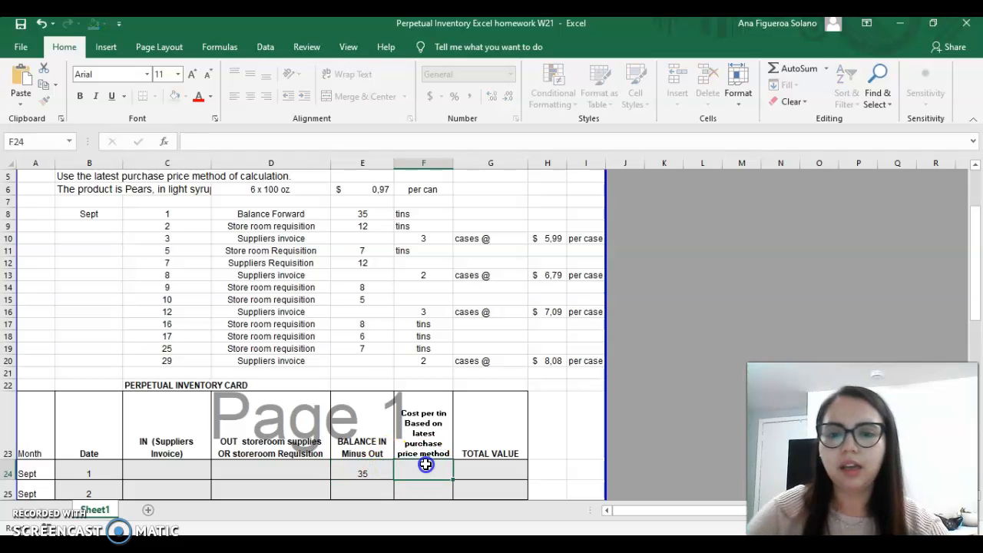
{"action": "scroll", "coordinate": [427, 245], "scroll_direction": "up", "scroll_amount": 2}
{"action": "left_click", "coordinate": [377, 238]}
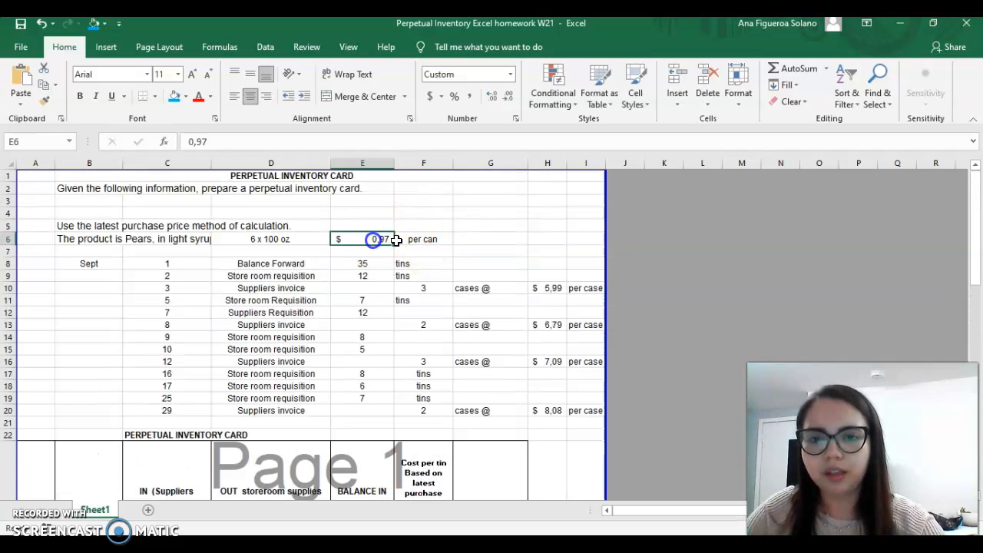
{"action": "scroll", "coordinate": [478, 307], "scroll_direction": "down", "scroll_amount": 1}
{"action": "left_click", "coordinate": [446, 485]}
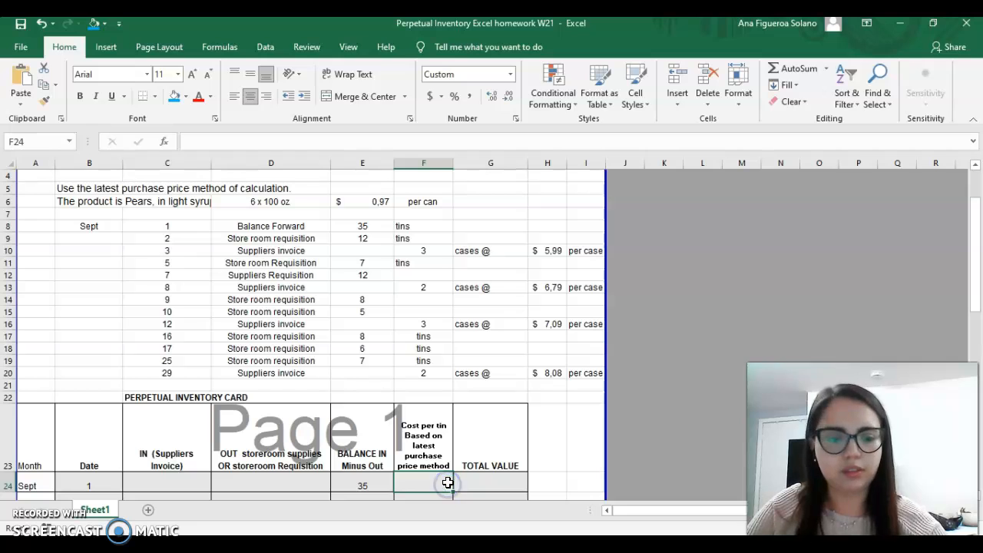
{"action": "type", "text": "0,97"}
Step: Calculate the Sept 1 total value in G24 with the formula =E24*F24
{"action": "left_click", "coordinate": [463, 479]}
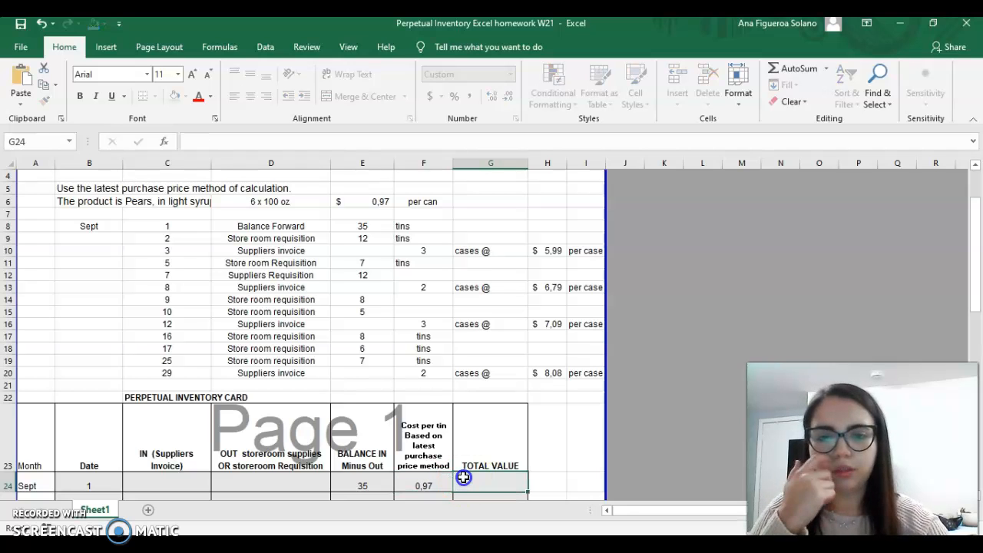
{"action": "type", "text": "="}
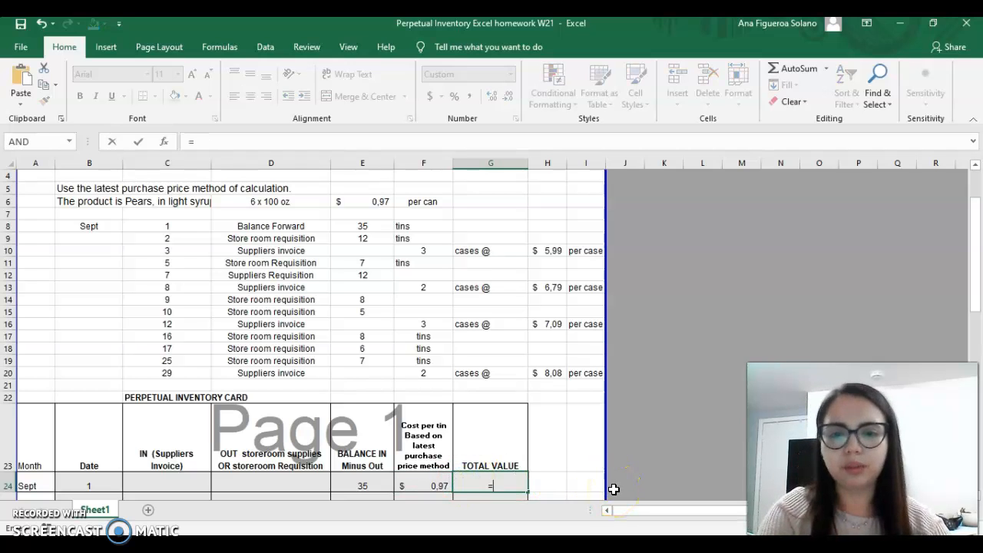
{"action": "left_click", "coordinate": [379, 480]}
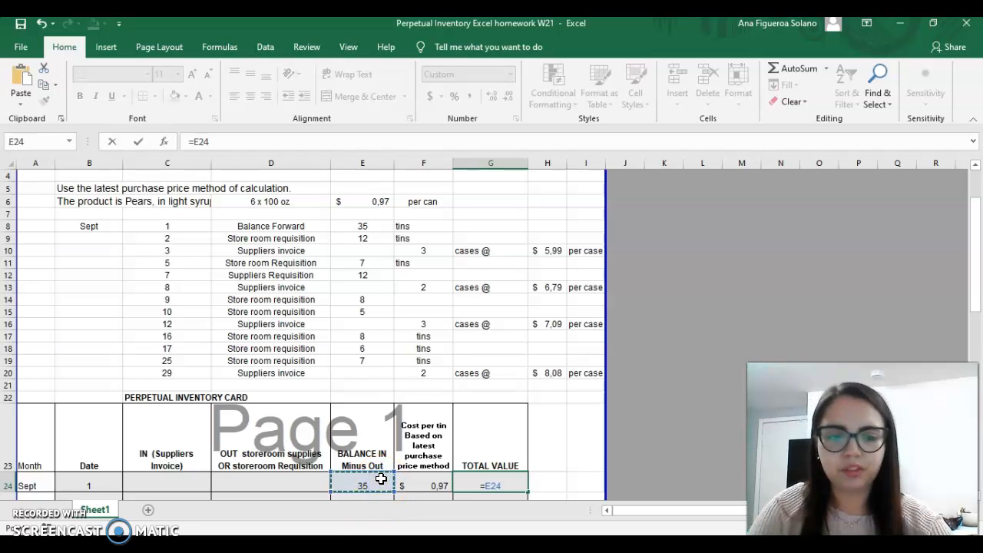
{"action": "type", "text": "*"}
{"action": "left_click", "coordinate": [440, 487]}
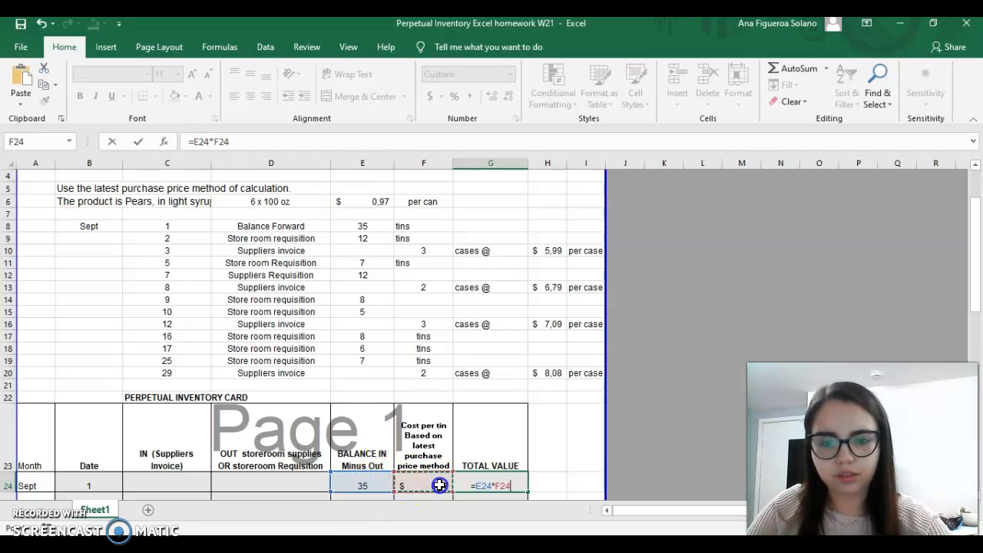
{"action": "key", "text": "Return"}
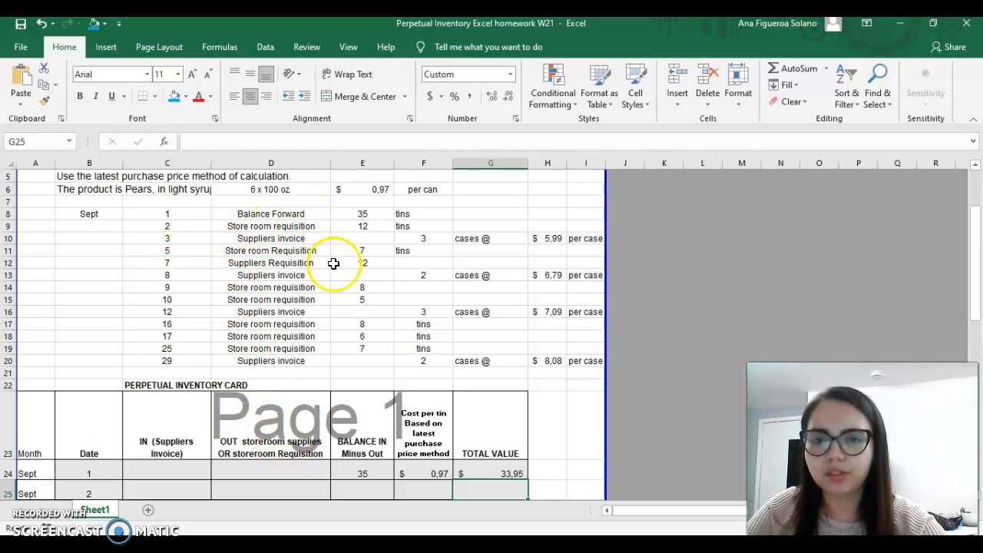
Step: Record the Sept 2 requisition of 12 in D25 and calculate the balance in E25 with =E24-D25
{"action": "left_click", "coordinate": [238, 490]}
{"action": "type", "text": "12"}
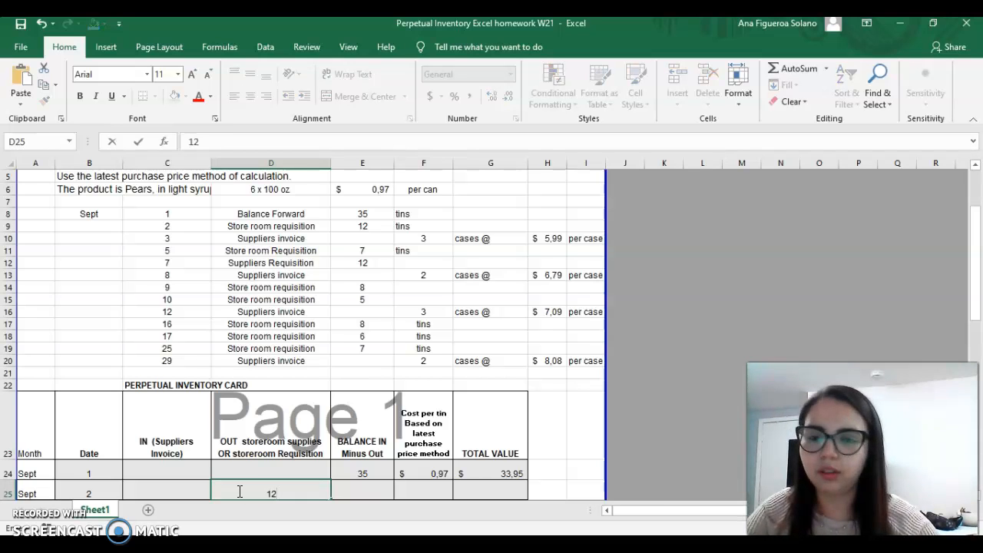
{"action": "key", "text": "Tab"}
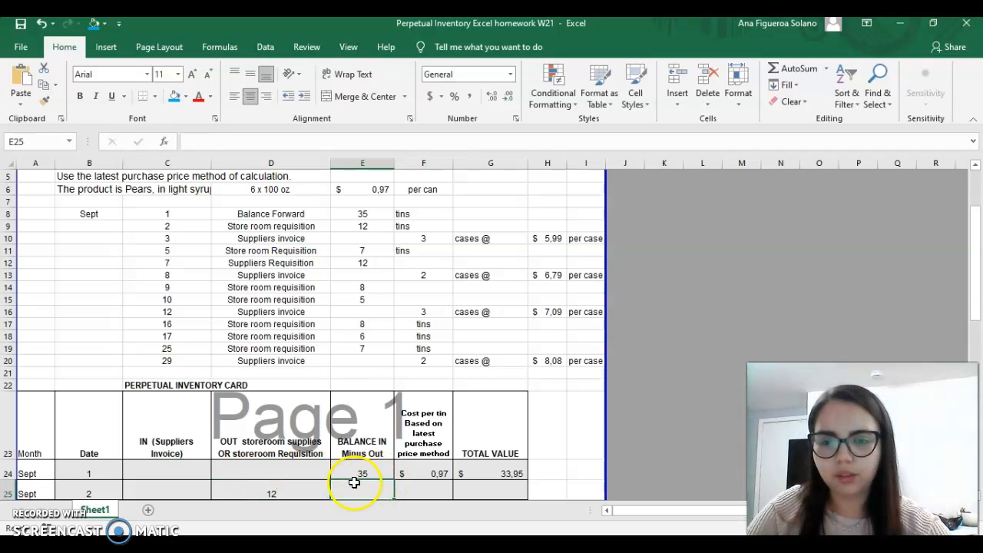
{"action": "type", "text": "="}
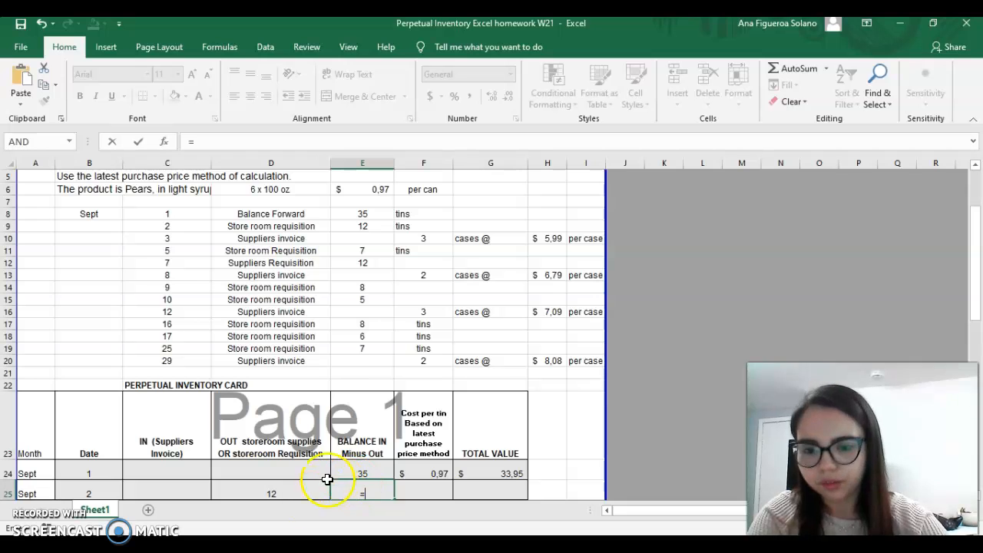
{"action": "left_click", "coordinate": [355, 473]}
{"action": "type", "text": "-"}
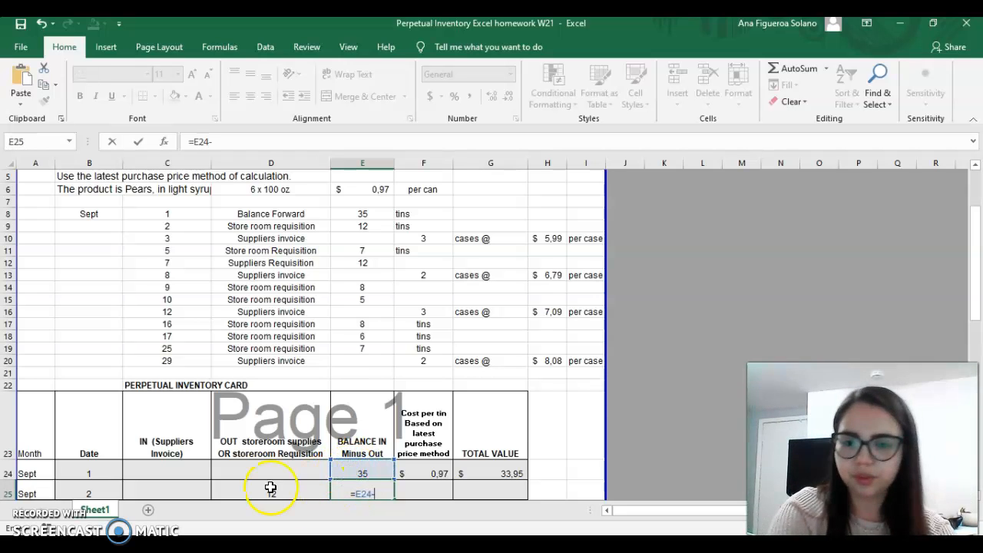
{"action": "left_click", "coordinate": [270, 487]}
{"action": "key", "text": "Return"}
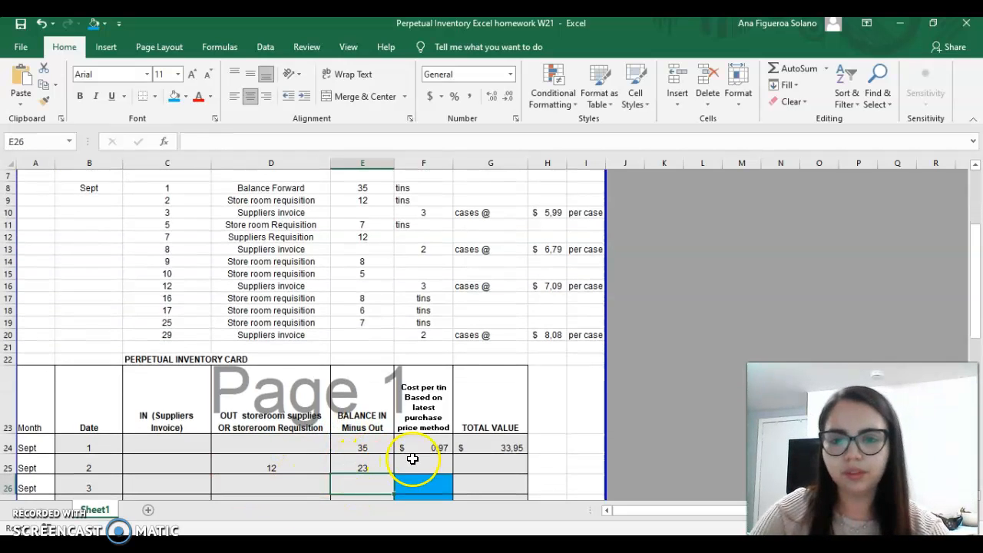
Step: Copy the cost per tin from F24 down to F25 and calculate the Sept 2 total value in G25 with =E25*F25
{"action": "left_click", "coordinate": [427, 449]}
{"action": "left_click_drag", "start_coordinate": [453, 458], "coordinate": [451, 468]}
{"action": "left_click", "coordinate": [483, 465]}
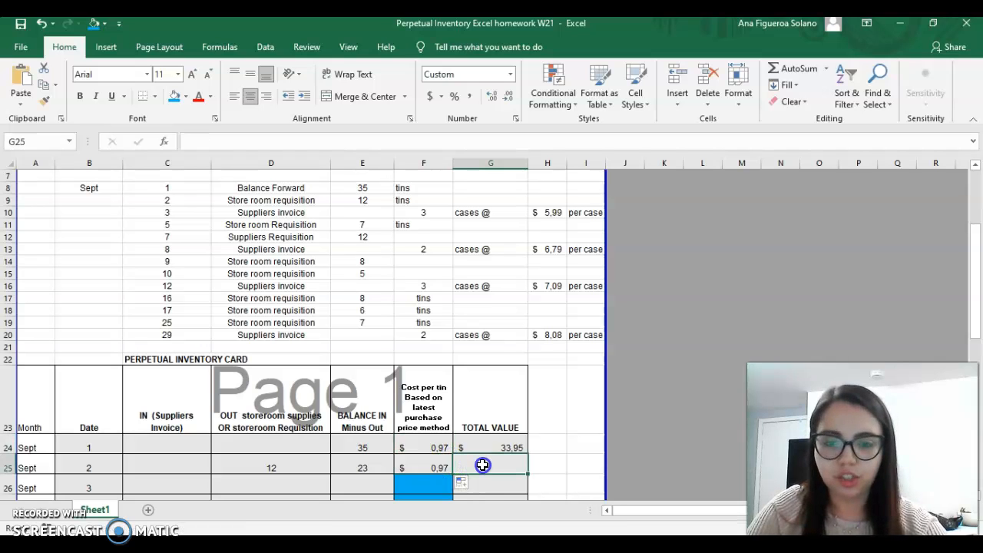
{"action": "type", "text": "="}
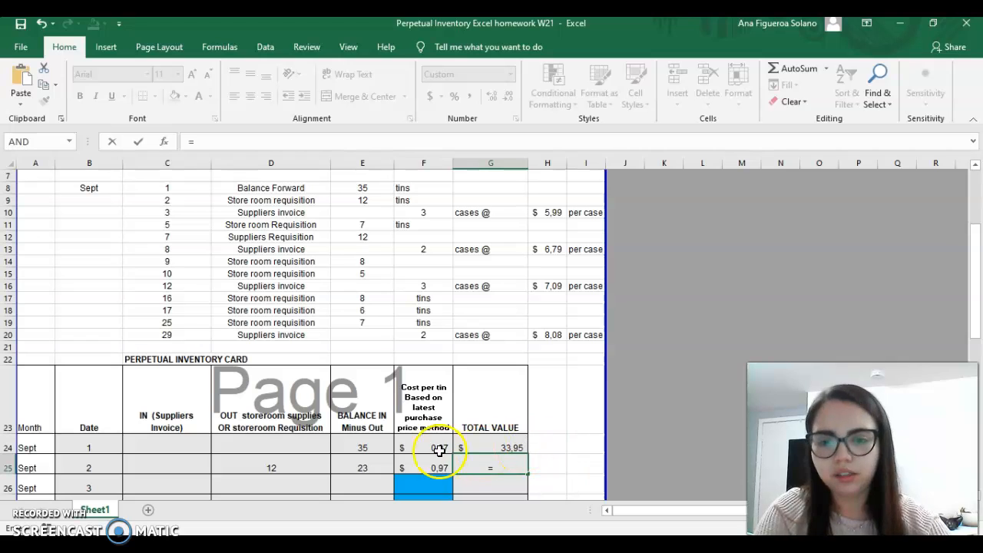
{"action": "left_click", "coordinate": [364, 468]}
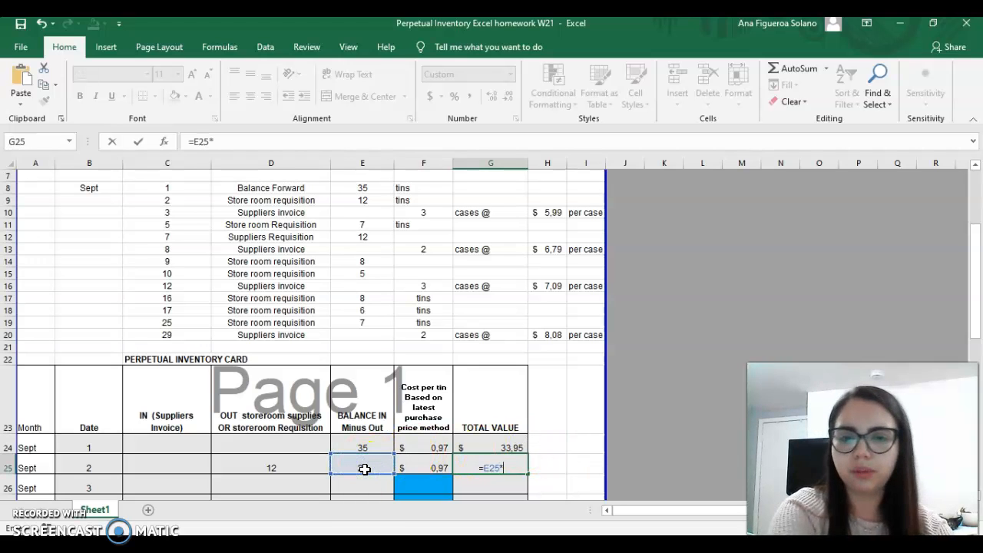
{"action": "type", "text": "*"}
{"action": "left_click", "coordinate": [440, 467]}
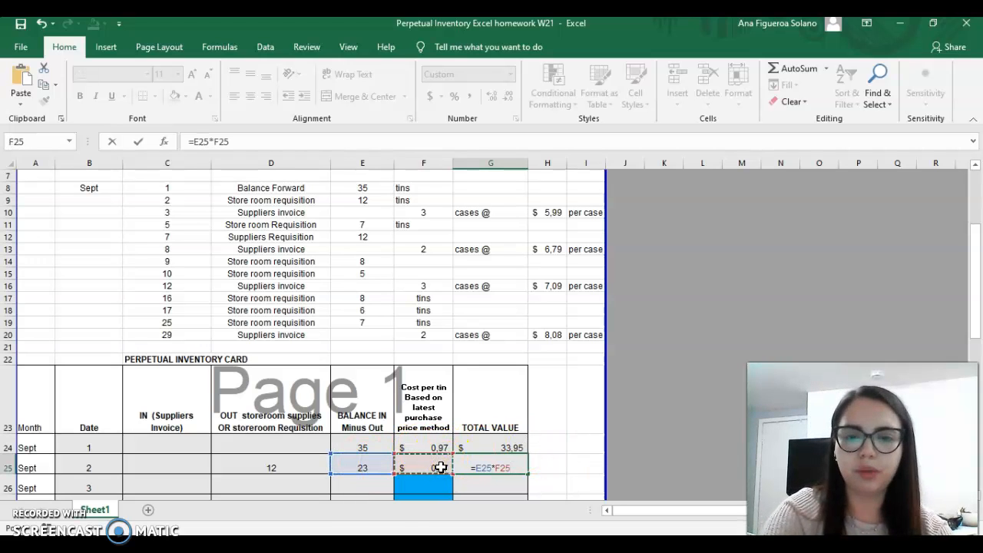
{"action": "key", "text": "Return"}
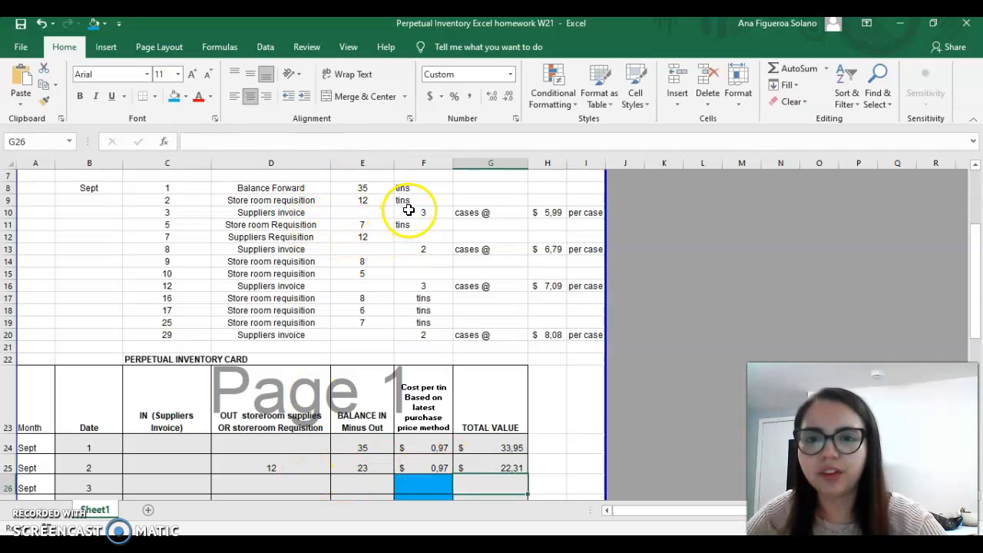
Step: Record the Sept 3 suppliers invoice as 18 tins in the IN cell C26
{"action": "left_click", "coordinate": [199, 482]}
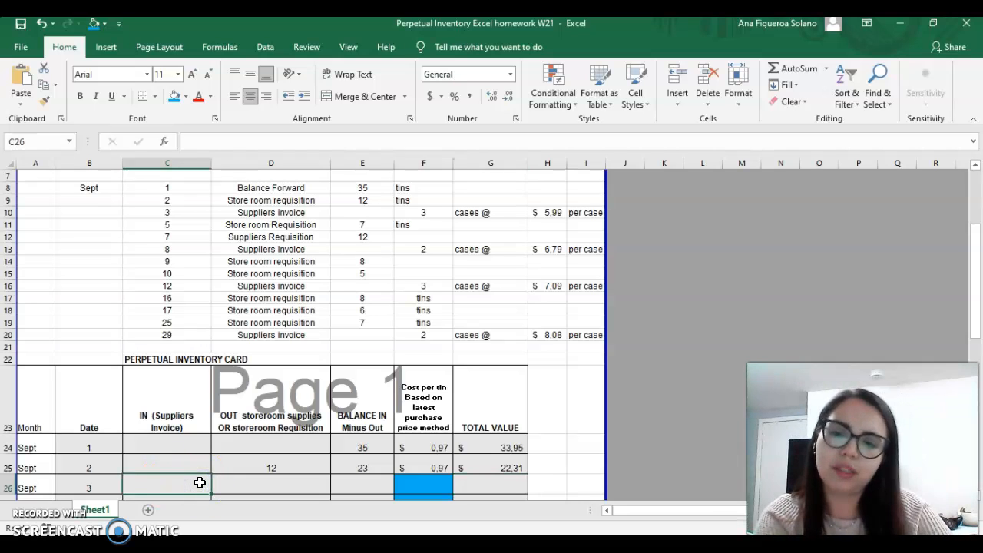
{"action": "type", "text": "18"}
Step: Try to calculate the Sept 3 balance in E26 with the formula =E25*C26
{"action": "left_click", "coordinate": [360, 482]}
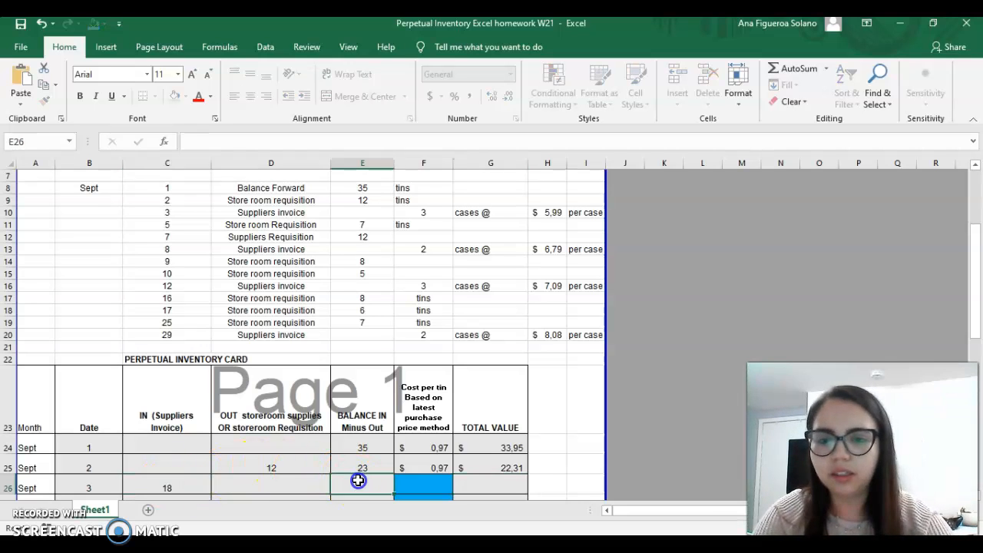
{"action": "type", "text": "="}
{"action": "left_click", "coordinate": [359, 466]}
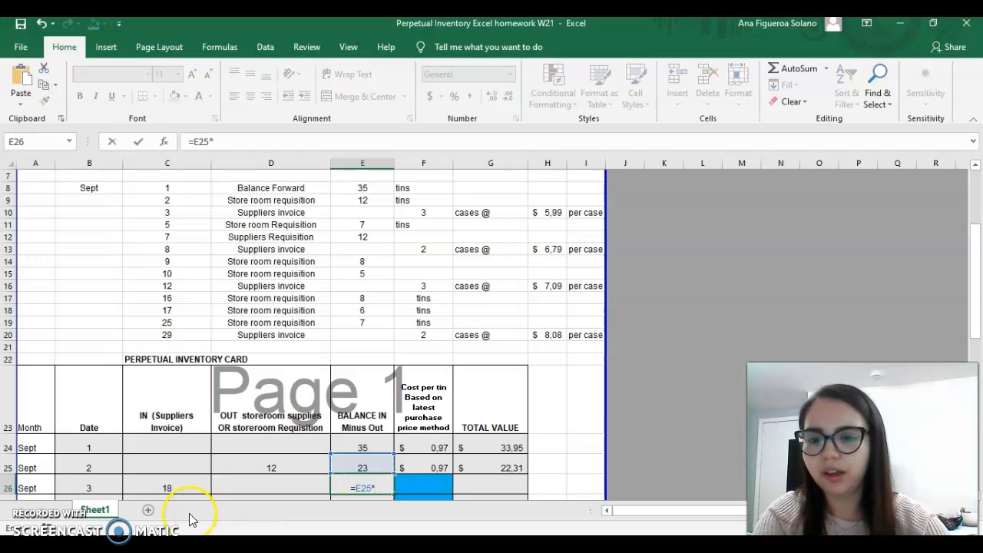
{"action": "type", "text": "*"}
{"action": "left_click", "coordinate": [189, 482]}
{"action": "key", "text": "Return"}
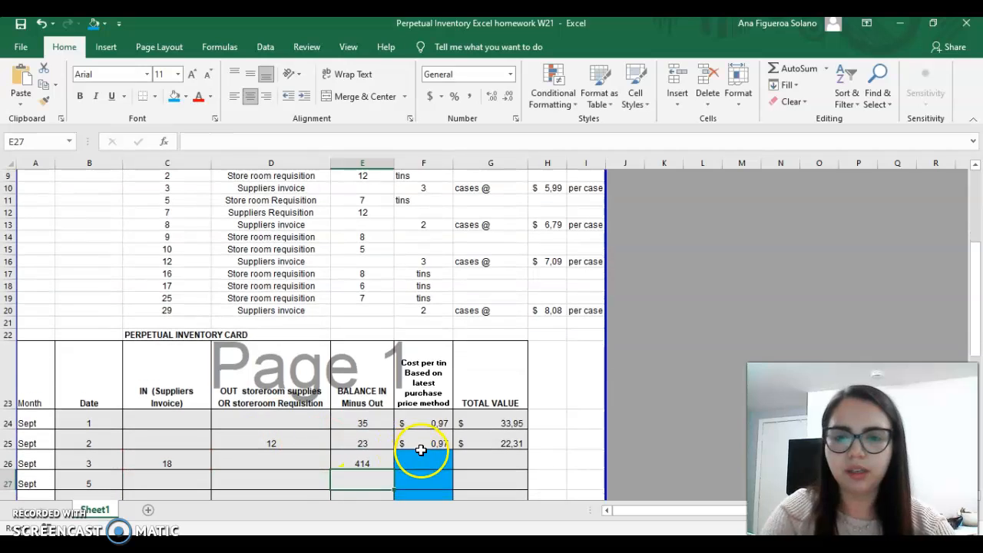
{"action": "left_click", "coordinate": [425, 457]}
Step: Replace the Sept 3 balance formula in E26 with =E25+C26
{"action": "left_click", "coordinate": [360, 462]}
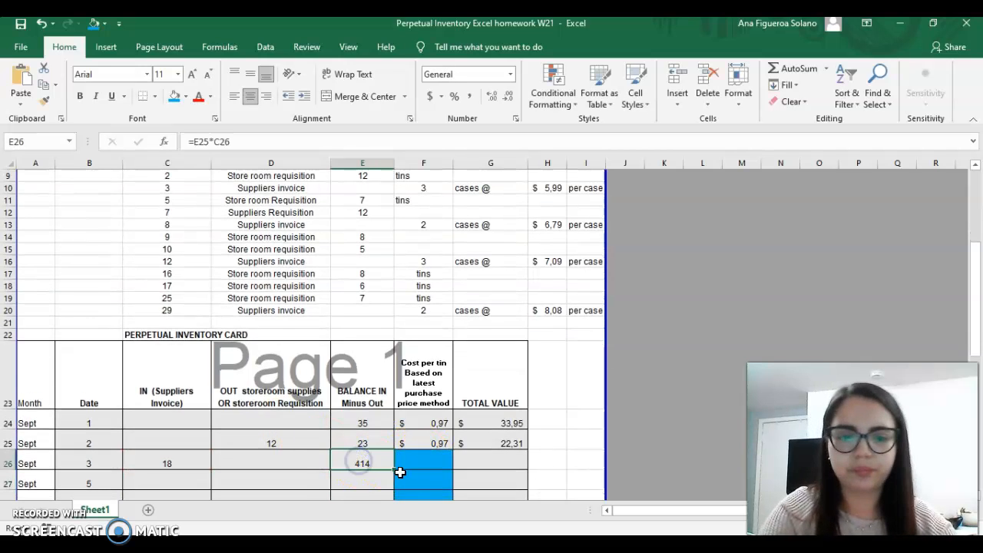
{"action": "type", "text": "="}
{"action": "left_click", "coordinate": [362, 443]}
{"action": "type", "text": "+"}
{"action": "left_click", "coordinate": [199, 465]}
{"action": "key", "text": "Return"}
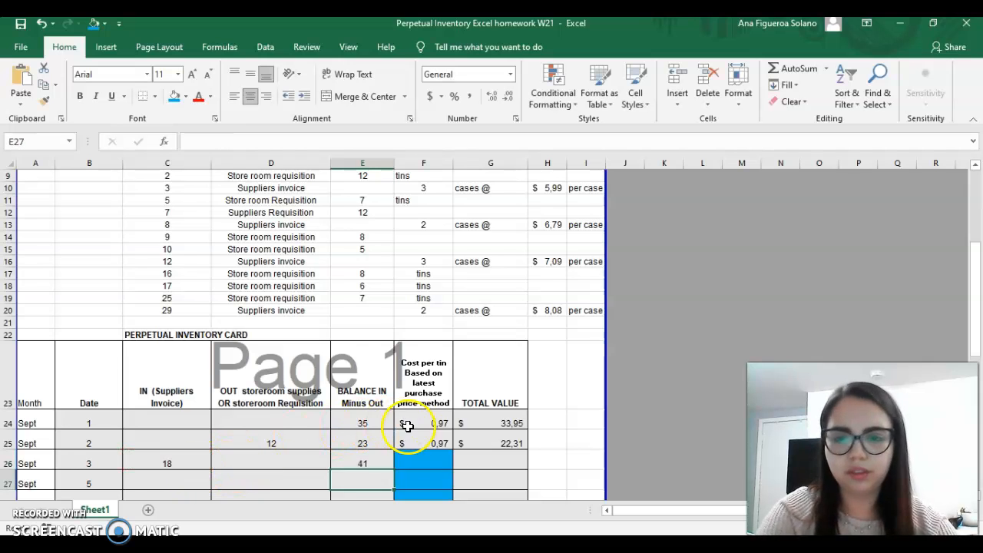
Step: Calculate the Sept 3 cost per tin in F26 from the case price with =5,99/6
{"action": "left_click", "coordinate": [424, 458]}
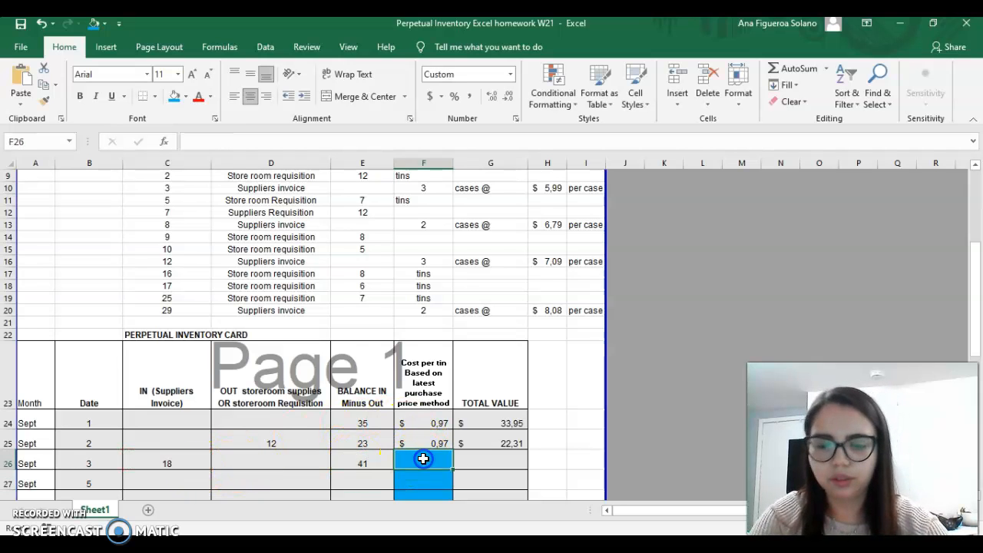
{"action": "type", "text": "="}
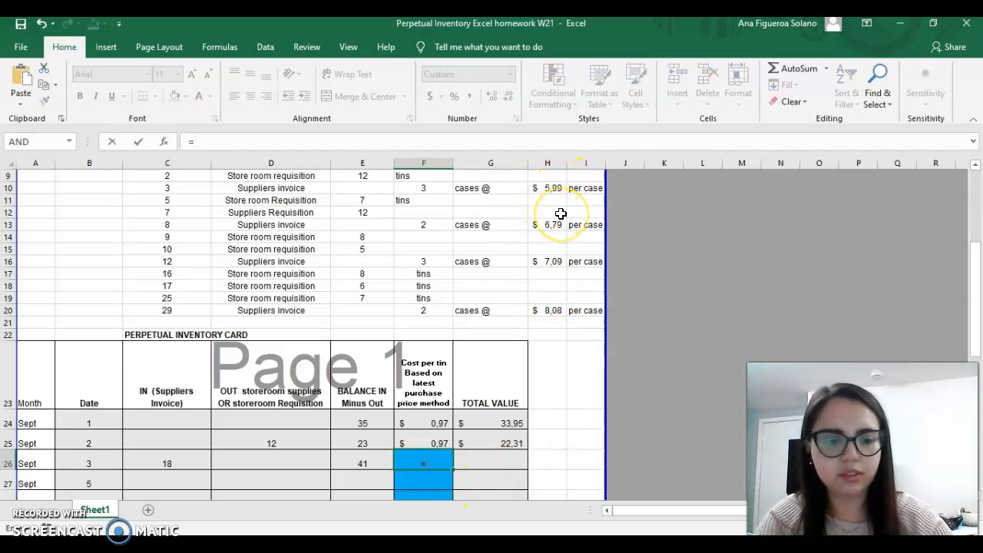
{"action": "type", "text": "5,99"}
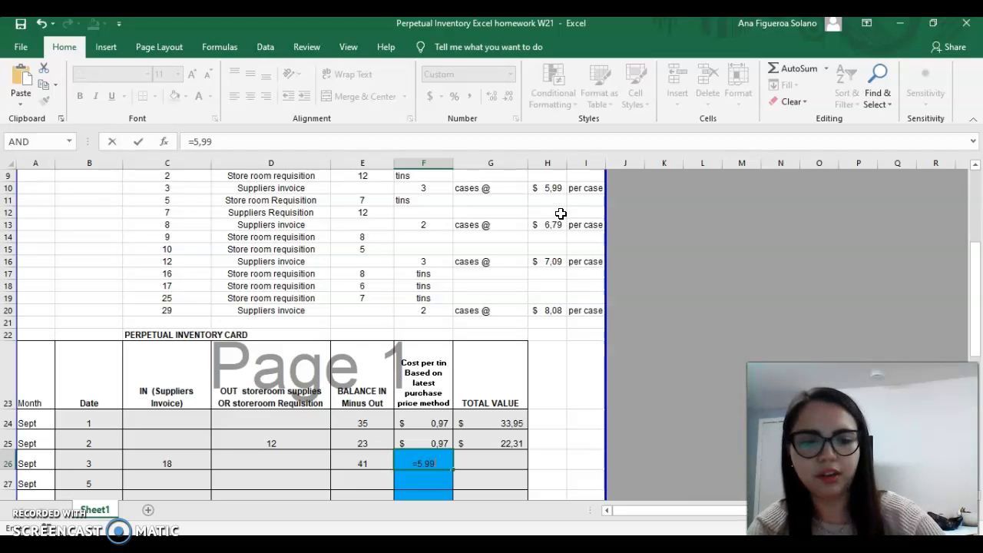
{"action": "type", "text": "/6"}
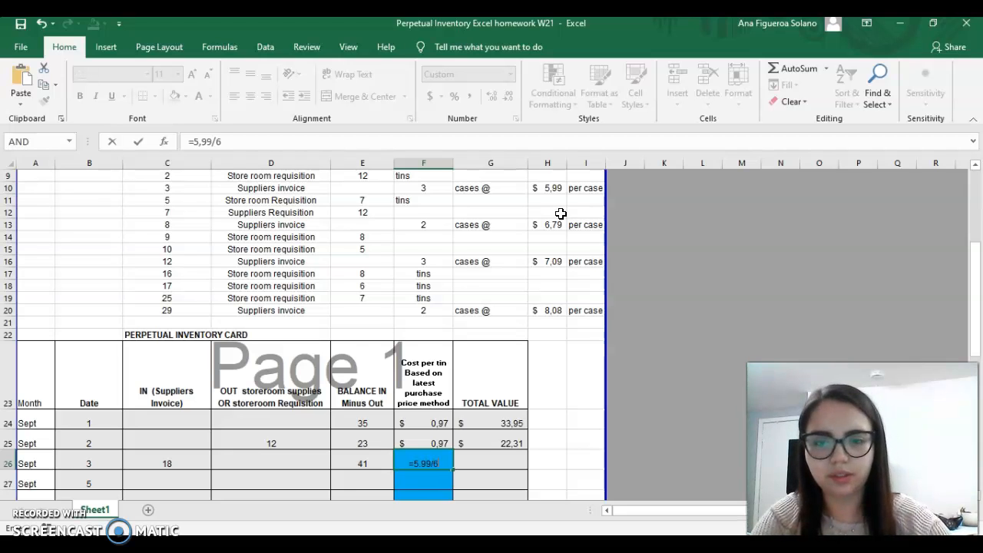
{"action": "key", "text": "Return"}
Step: Calculate the Sept 3 total value in G26 with the formula =E26*F26
{"action": "left_click", "coordinate": [476, 461]}
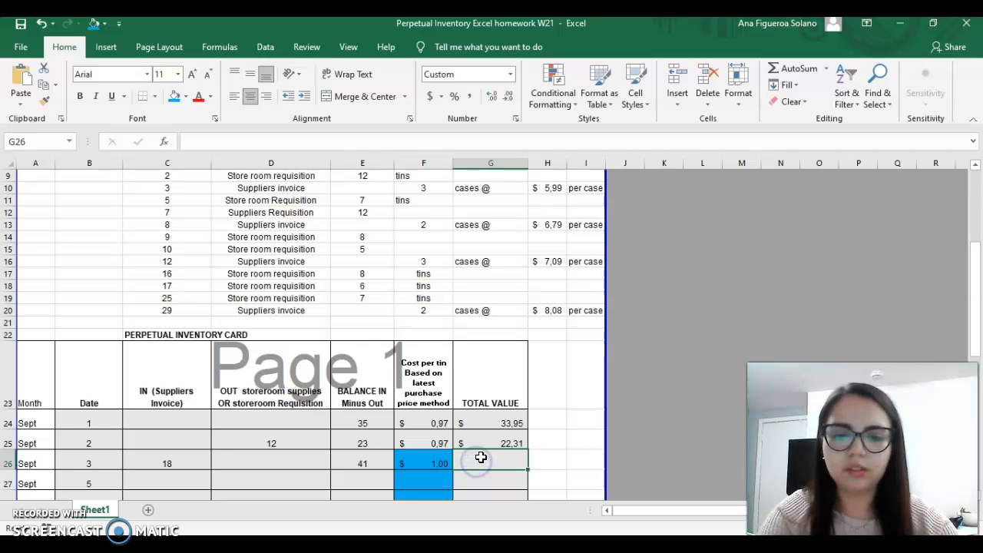
{"action": "type", "text": "="}
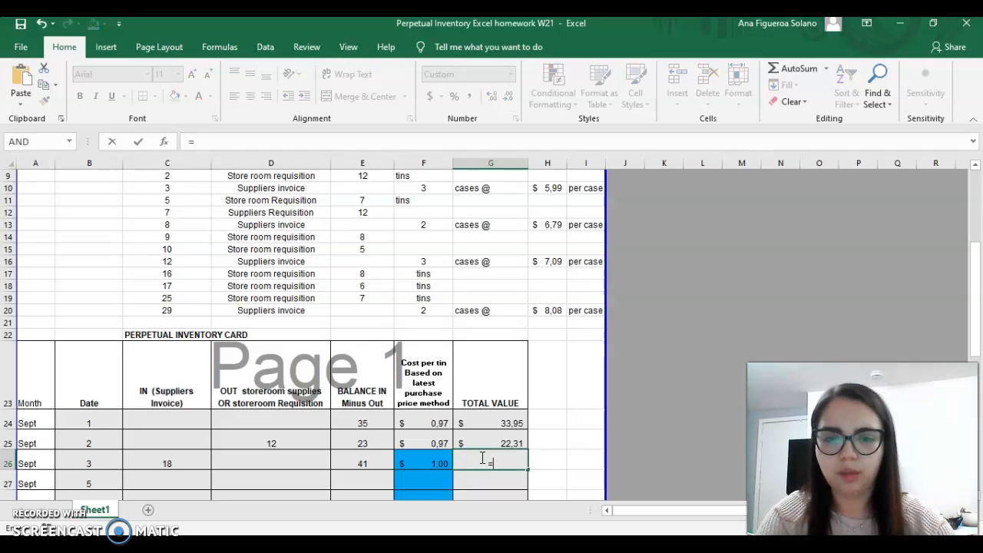
{"action": "left_click", "coordinate": [373, 461]}
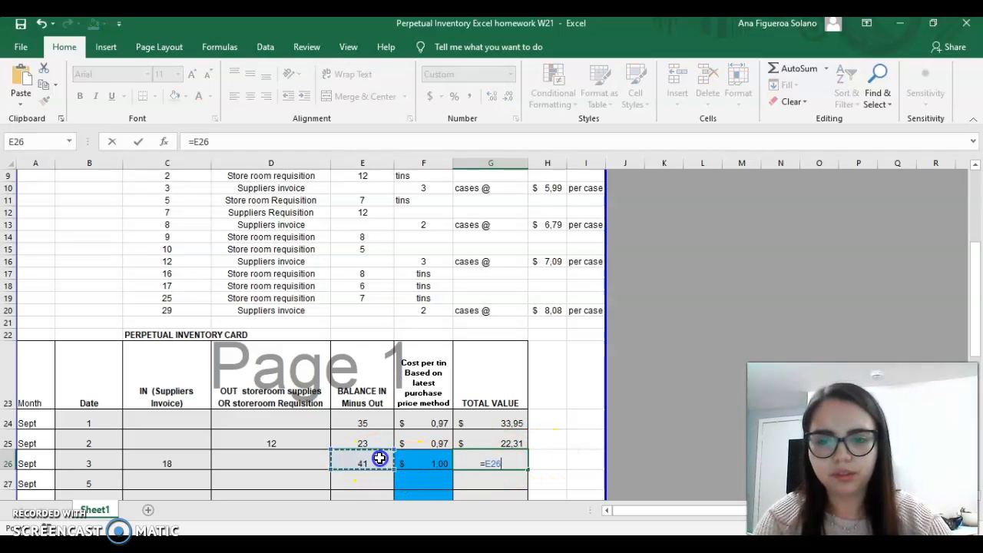
{"action": "type", "text": "*"}
{"action": "left_click", "coordinate": [432, 459]}
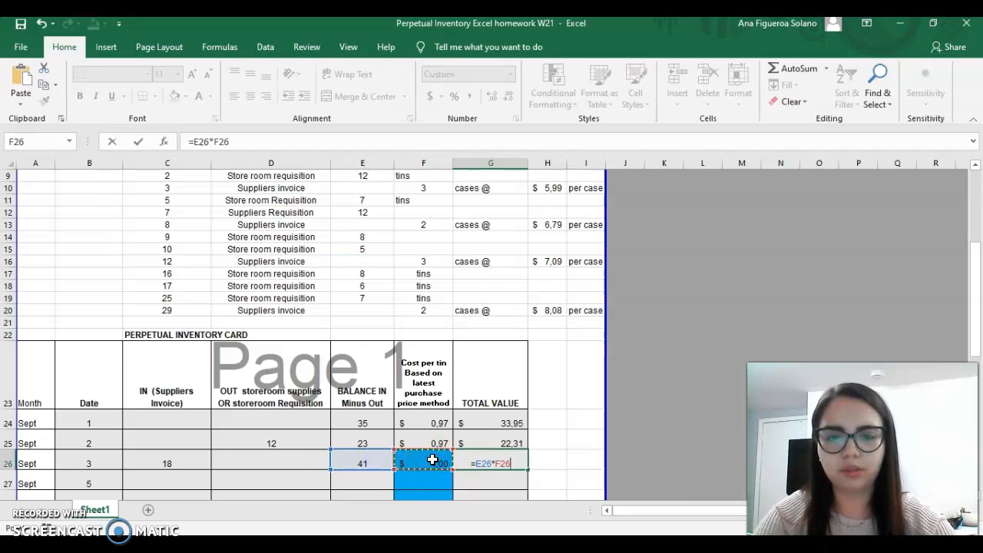
{"action": "key", "text": "Return"}
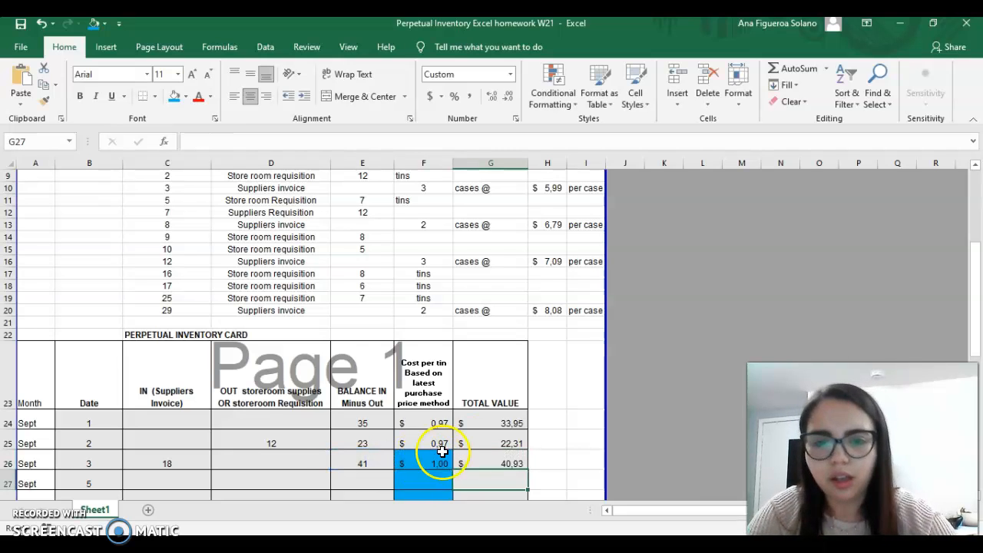
{"action": "left_click", "coordinate": [355, 463]}
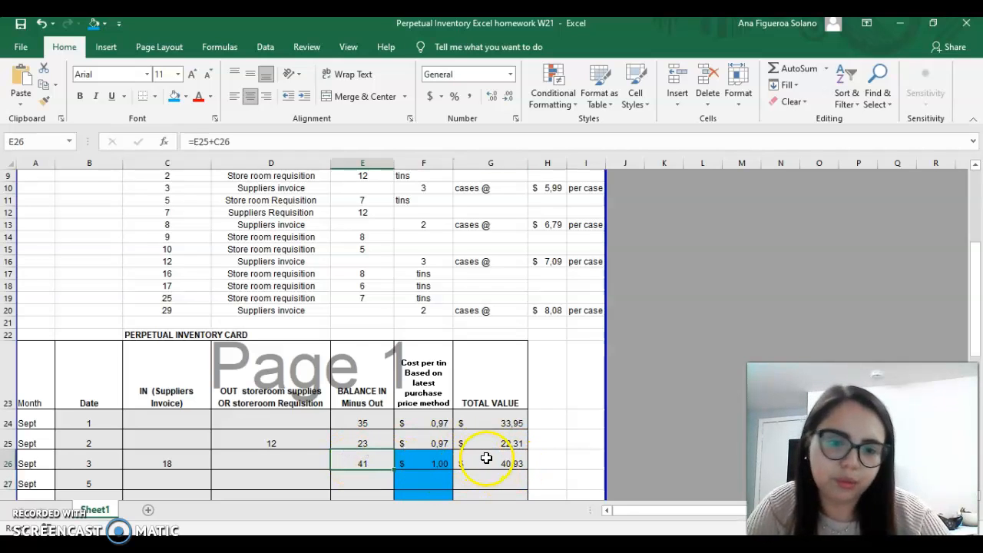
Step: Round the Sept 3 cost per tin in F26 up to two decimals with =ROUNDUP(5,99/6;2)
{"action": "left_click", "coordinate": [486, 458]}
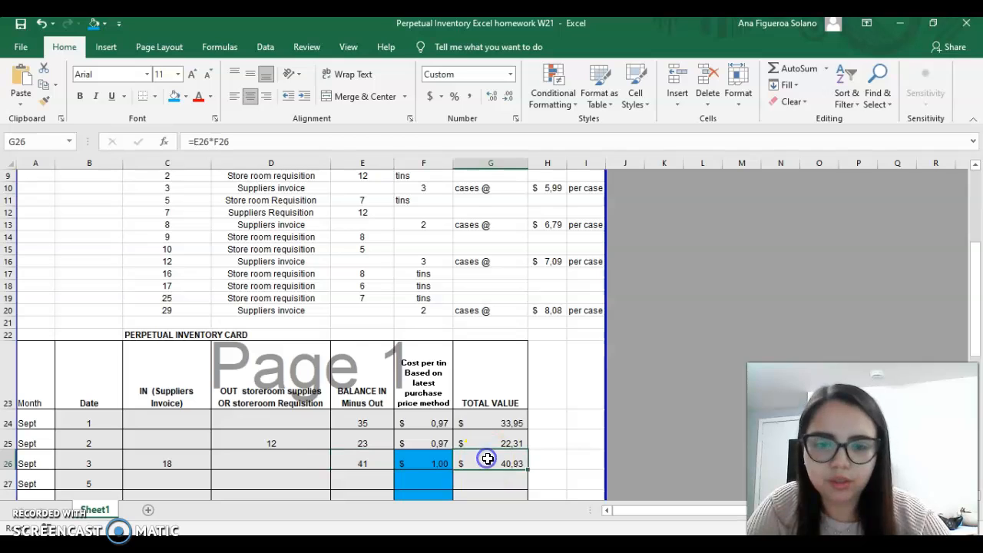
{"action": "left_click", "coordinate": [421, 462]}
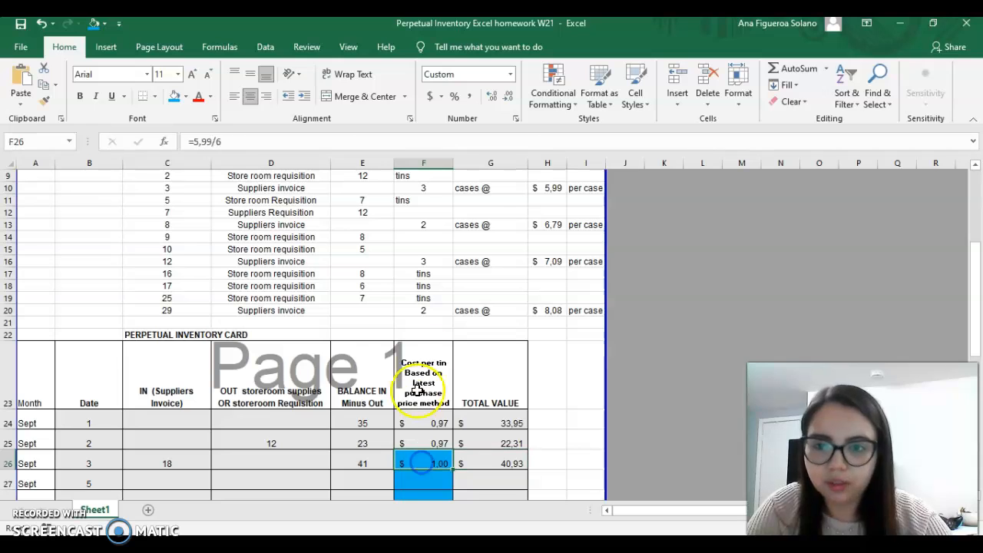
{"action": "left_click", "coordinate": [194, 142]}
{"action": "key", "text": "Caps_Lock"}
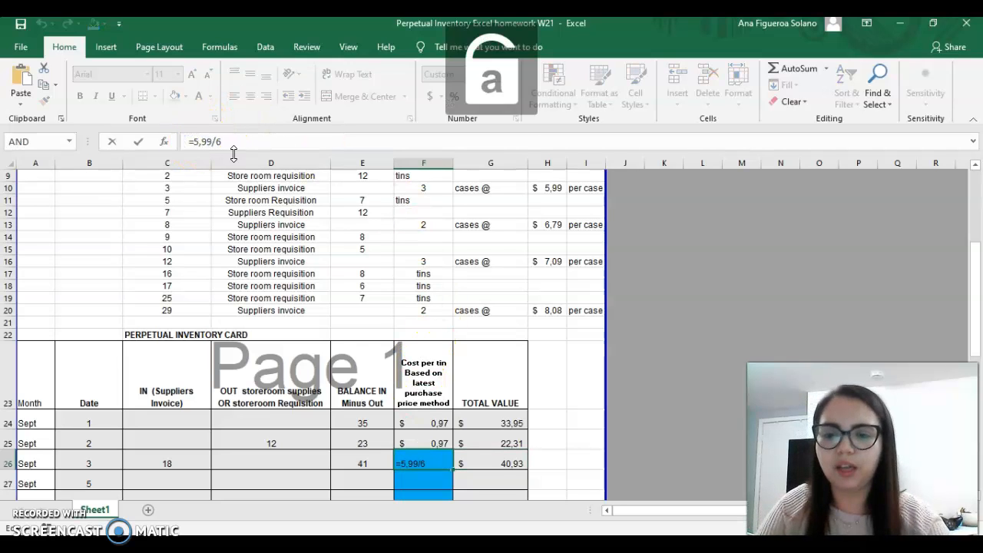
{"action": "type", "text": "ro"}
{"action": "key", "text": "BackSpace"}
{"action": "key", "text": "BackSpace"}
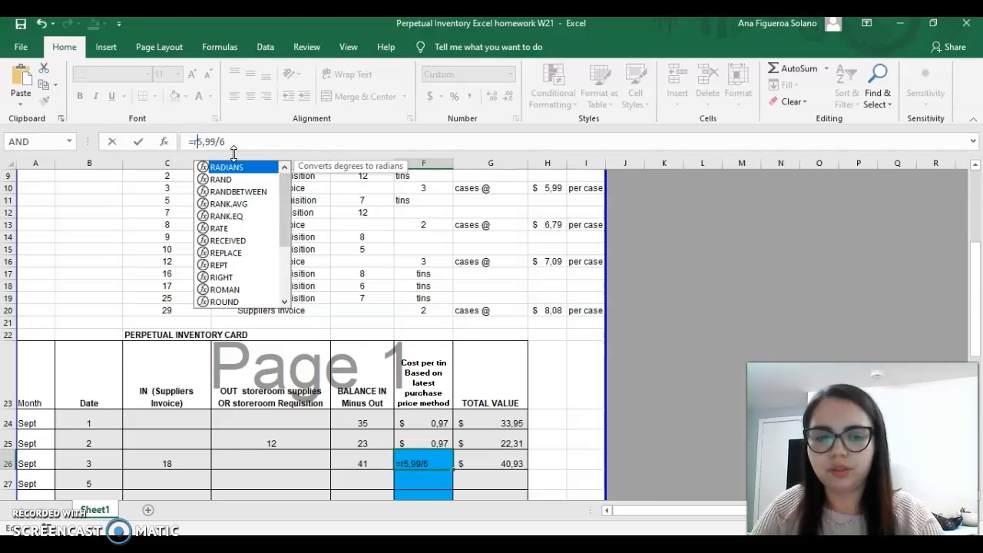
{"action": "key", "text": "Caps_Lock"}
{"action": "type", "text": "ROUN"}
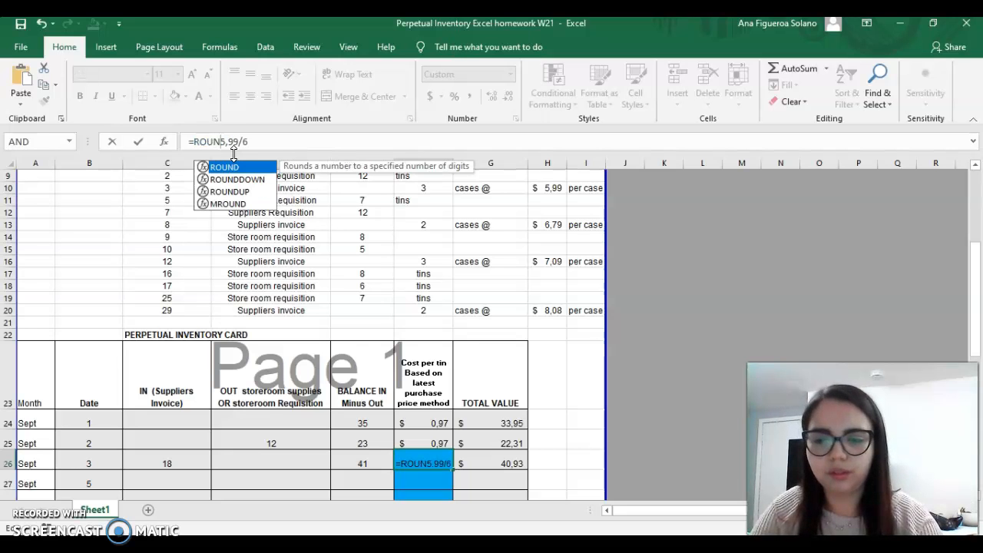
{"action": "type", "text": "DUP("}
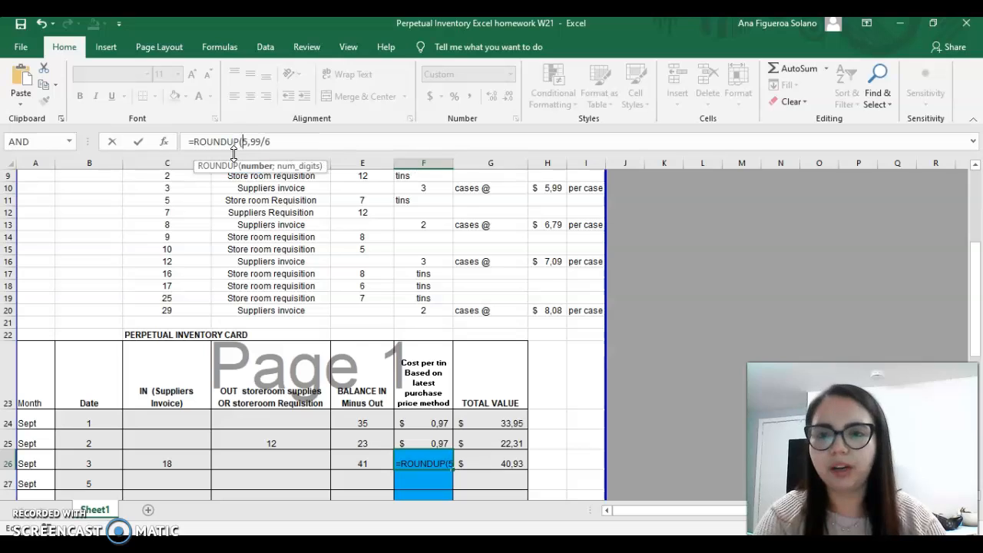
{"action": "left_click", "coordinate": [298, 141]}
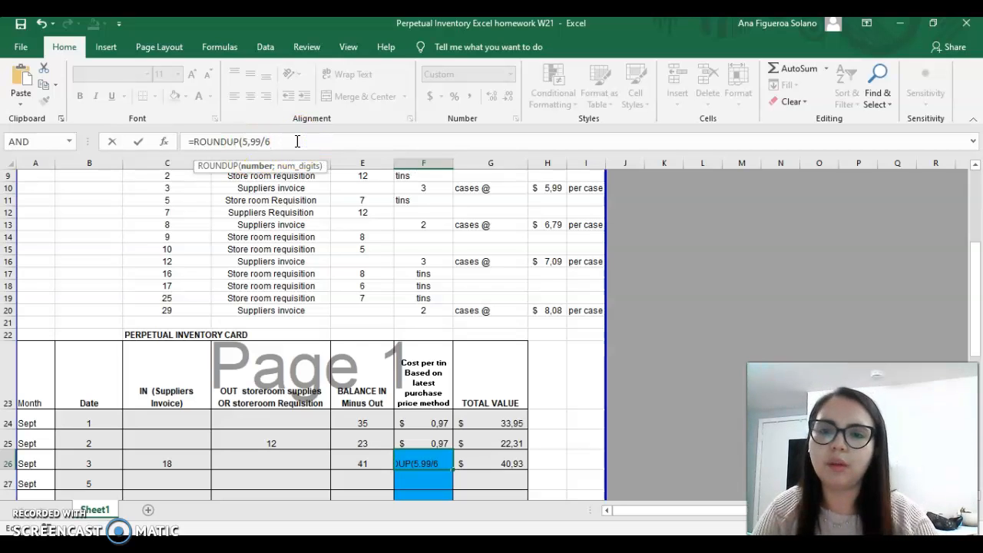
{"action": "type", "text": ";2"}
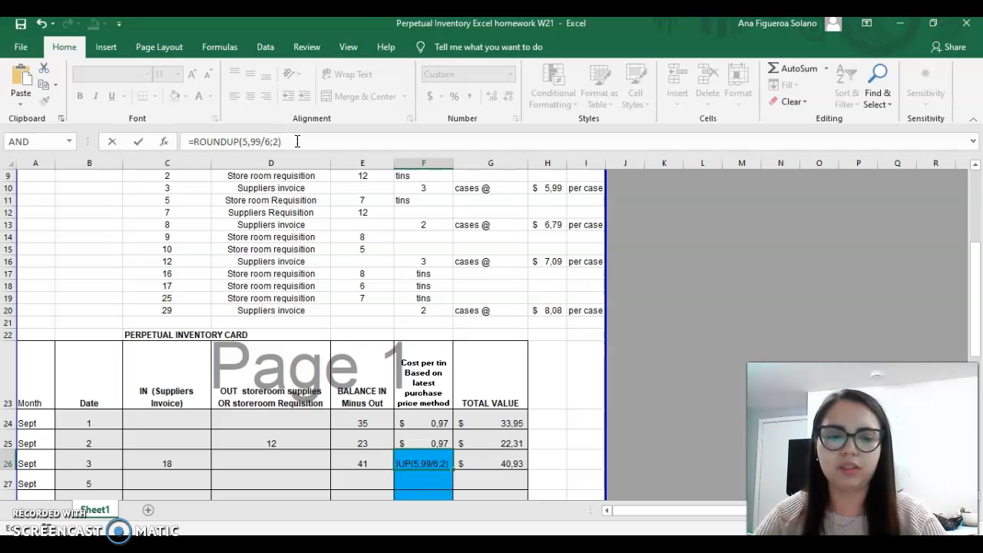
{"action": "key", "text": "Return"}
{"action": "left_click", "coordinate": [499, 461]}
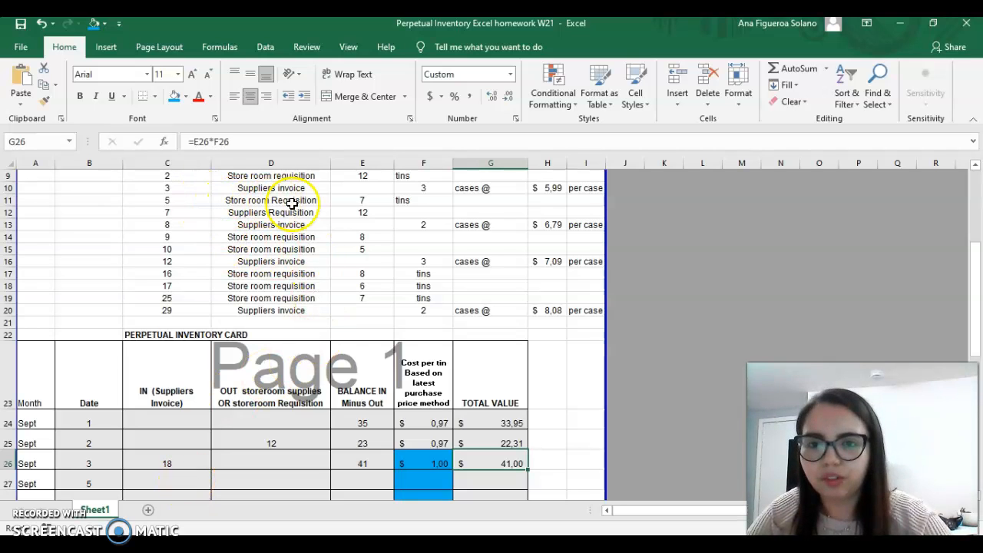
Step: Enter the Sept 5 requisition of 7 tins in D27 and calculate the balance in E27 with =E26-D27
{"action": "left_click", "coordinate": [384, 199]}
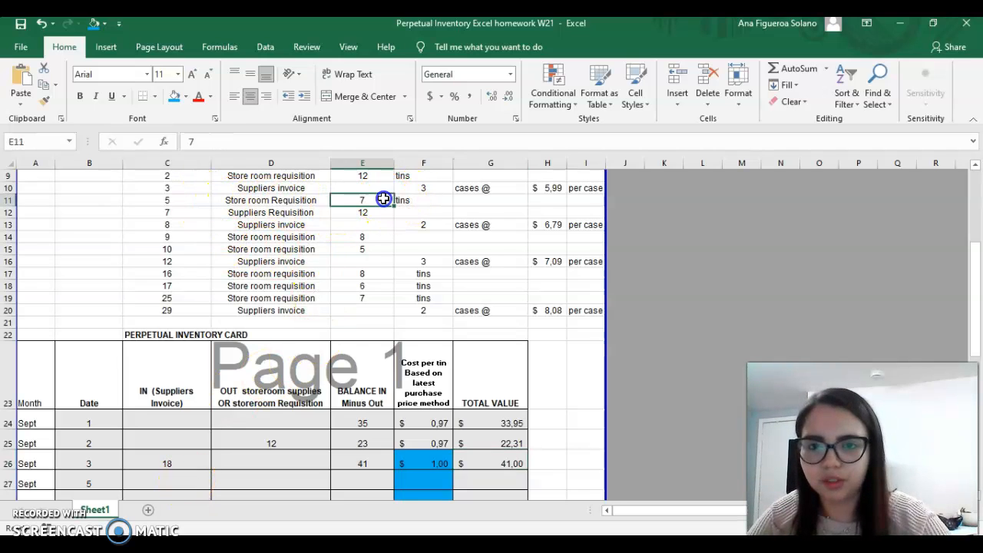
{"action": "left_click", "coordinate": [243, 476]}
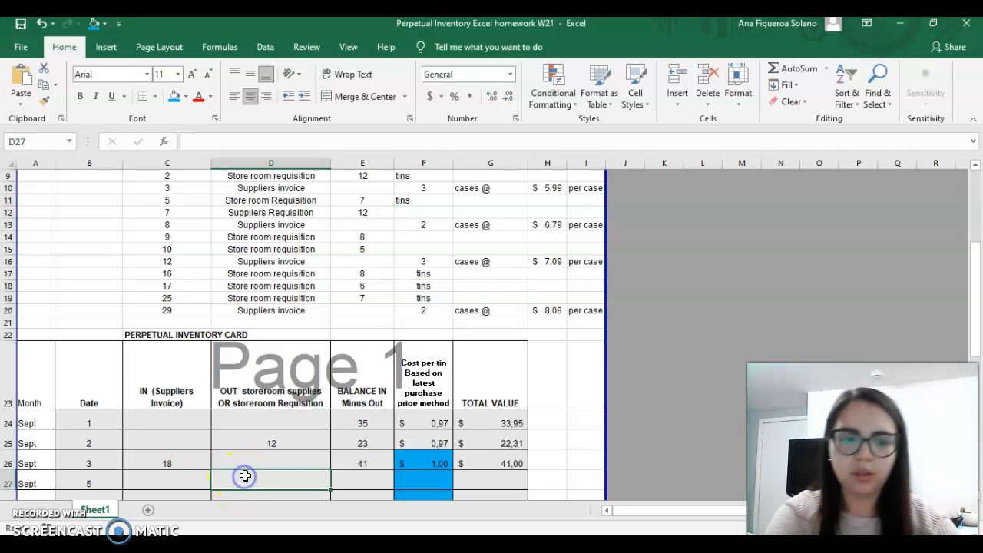
{"action": "type", "text": "7"}
{"action": "left_click", "coordinate": [365, 483]}
{"action": "type", "text": "="}
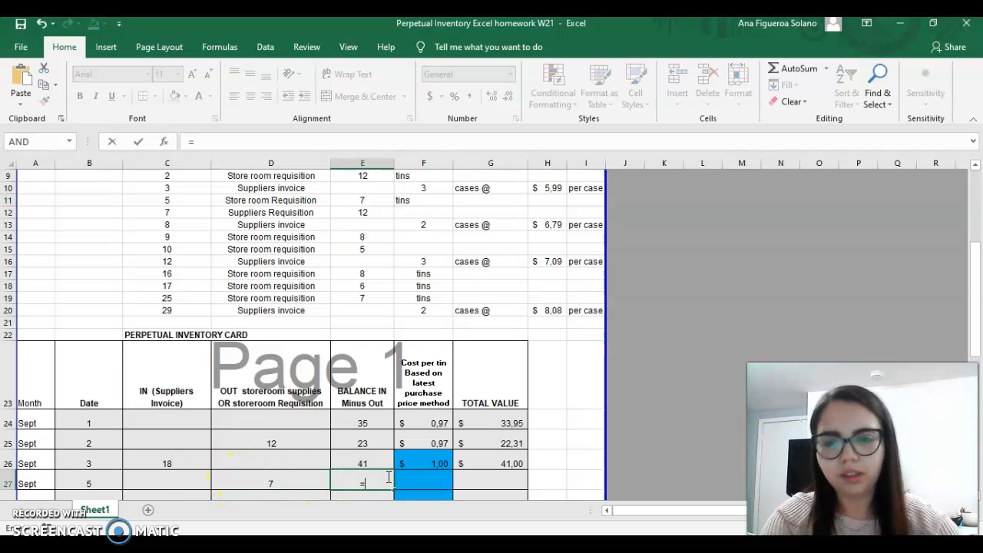
{"action": "left_click", "coordinate": [362, 464]}
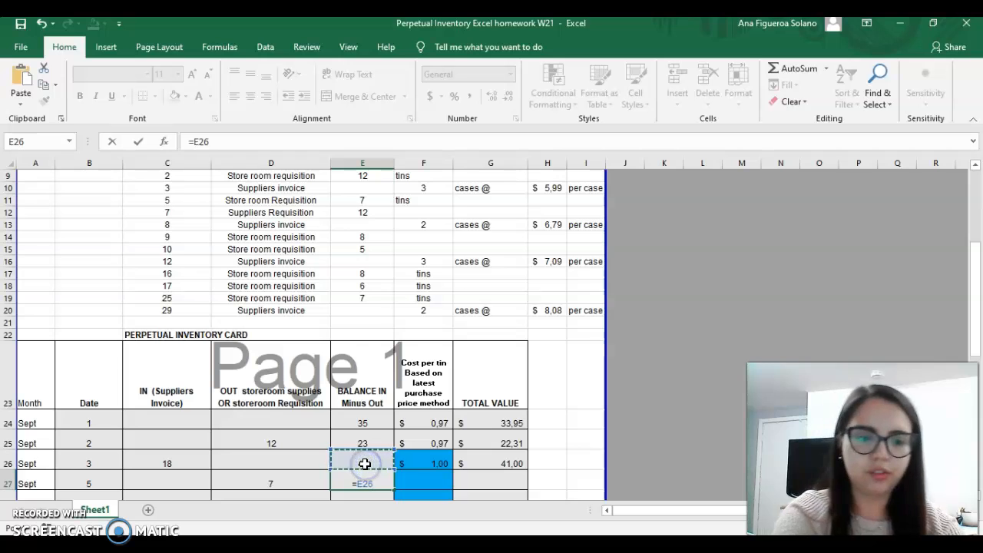
{"action": "type", "text": "-"}
{"action": "left_click", "coordinate": [292, 484]}
{"action": "key", "text": "Return"}
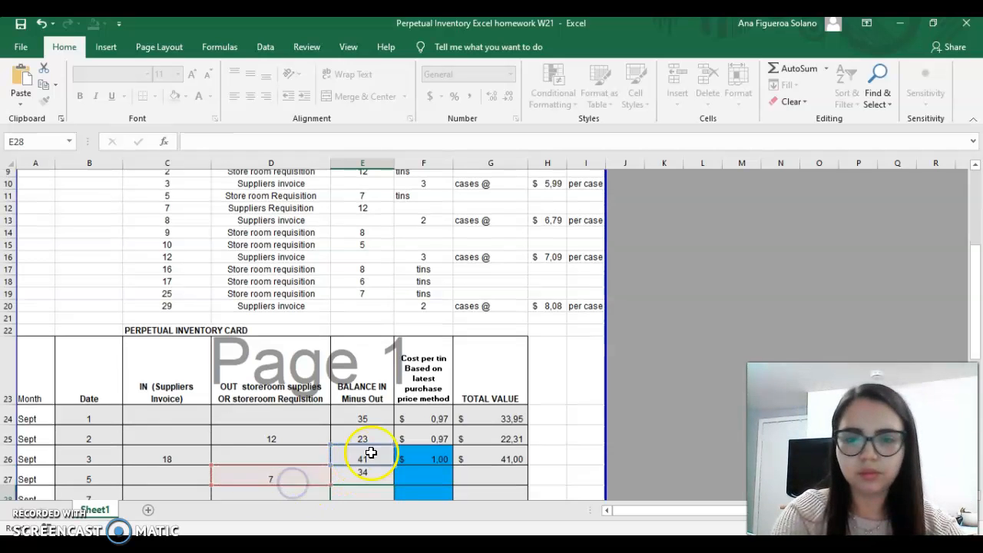
Step: Copy the Sept 3 cost per tin and total value formulas from F26 and G26 down to the Sept 5 row
{"action": "left_click", "coordinate": [439, 448]}
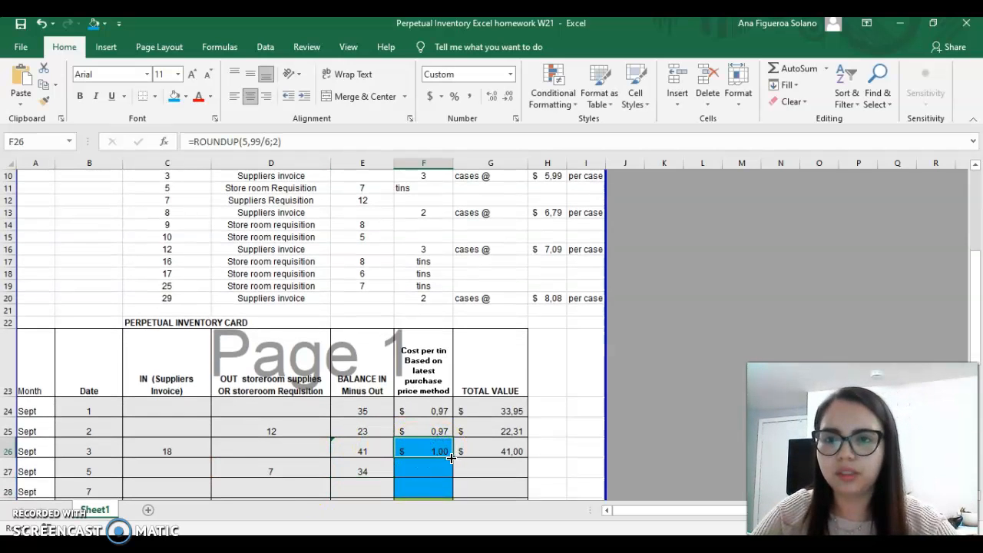
{"action": "left_click_drag", "start_coordinate": [450, 458], "coordinate": [450, 467]}
{"action": "left_click", "coordinate": [485, 470]}
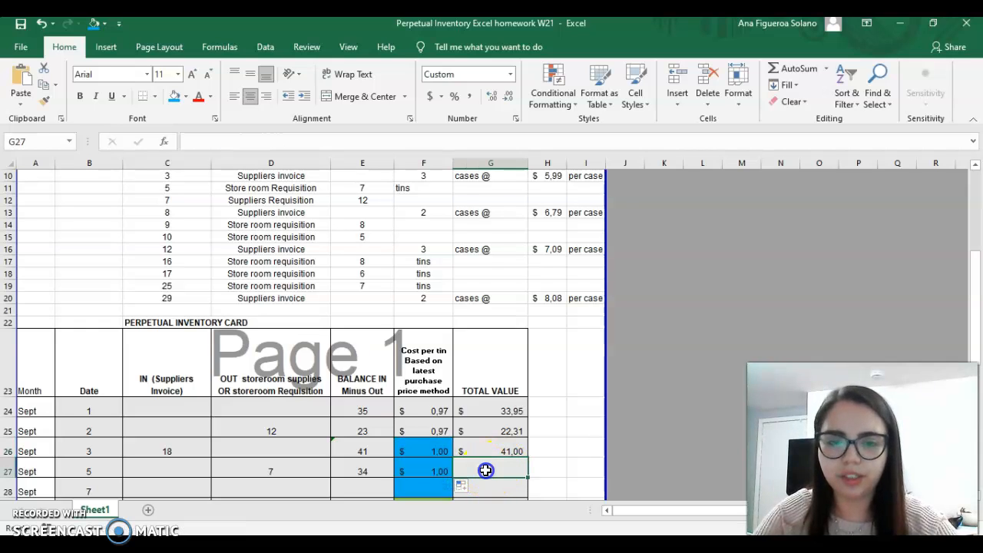
{"action": "left_click", "coordinate": [511, 451]}
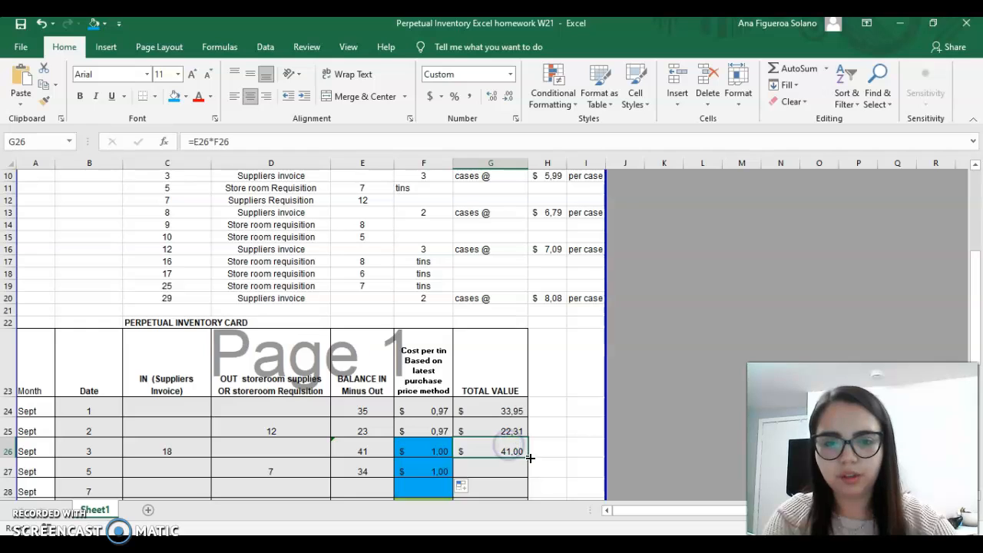
{"action": "left_click_drag", "start_coordinate": [520, 454], "coordinate": [524, 474]}
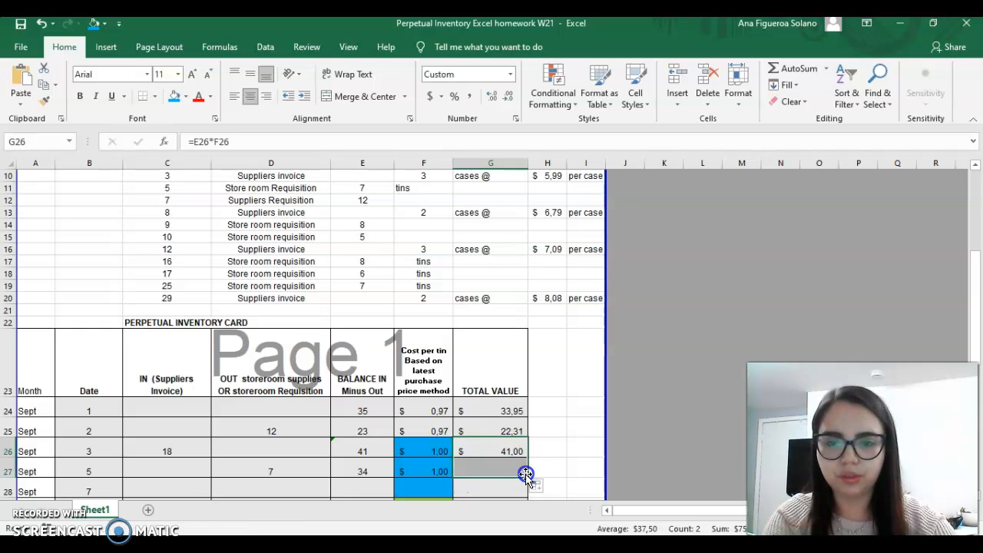
{"action": "left_click", "coordinate": [488, 470]}
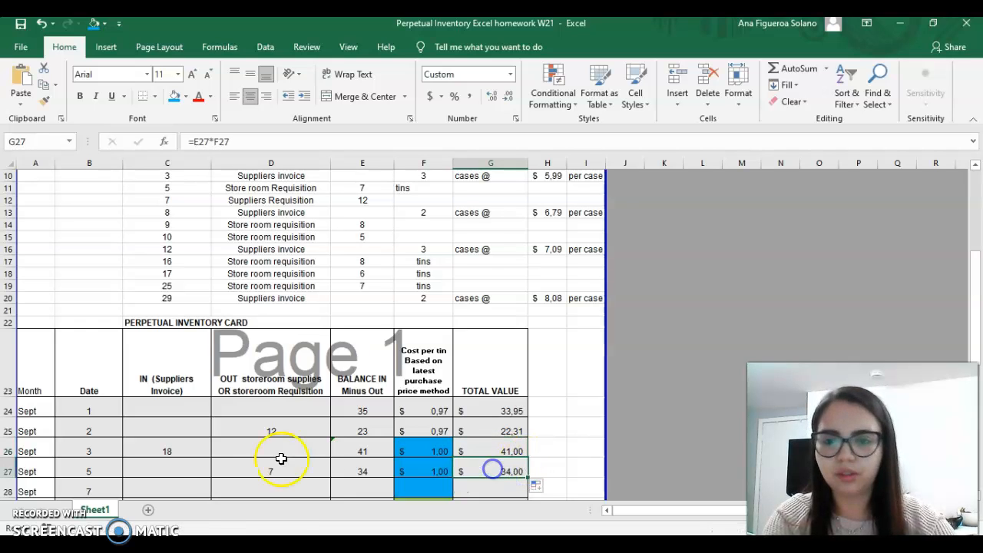
Step: Enter 12 tins out for Sept 7 in D28 and calculate the balance in E28 with =E27-D28
{"action": "left_click", "coordinate": [169, 486]}
{"action": "left_click", "coordinate": [292, 488]}
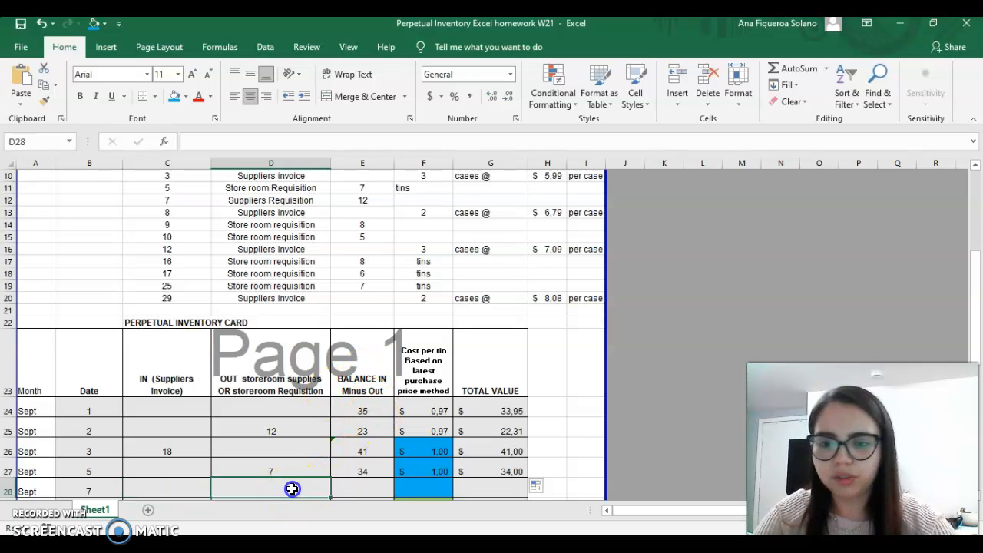
{"action": "type", "text": "12"}
{"action": "left_click", "coordinate": [351, 489]}
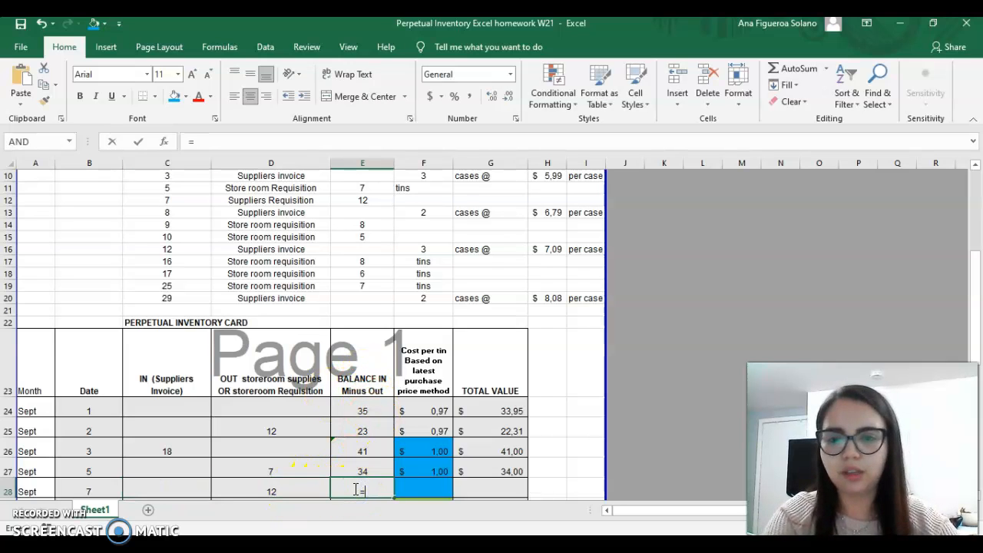
{"action": "type", "text": "="}
{"action": "left_click", "coordinate": [364, 467]}
{"action": "type", "text": "-"}
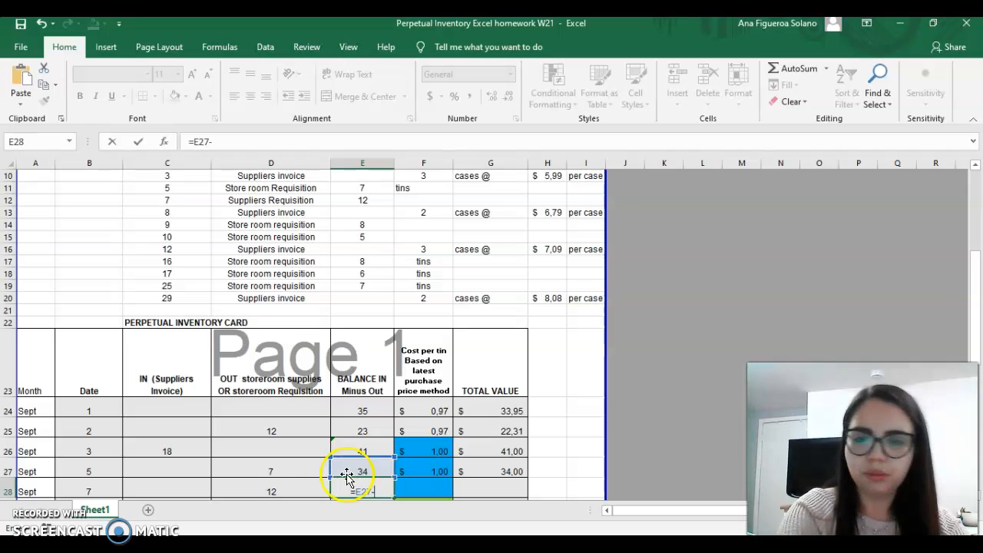
{"action": "left_click", "coordinate": [292, 496]}
{"action": "key", "text": "Return"}
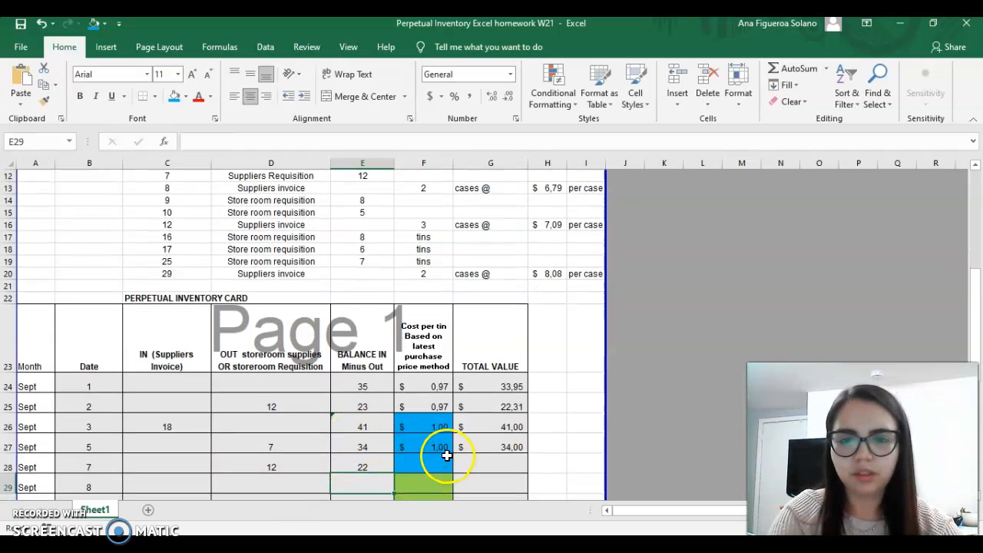
Step: Copy the Sept 5 cost per tin and total value formulas from F27 and G27 down to the Sept 7 row
{"action": "left_click", "coordinate": [449, 454]}
{"action": "left_click_drag", "start_coordinate": [453, 453], "coordinate": [450, 468]}
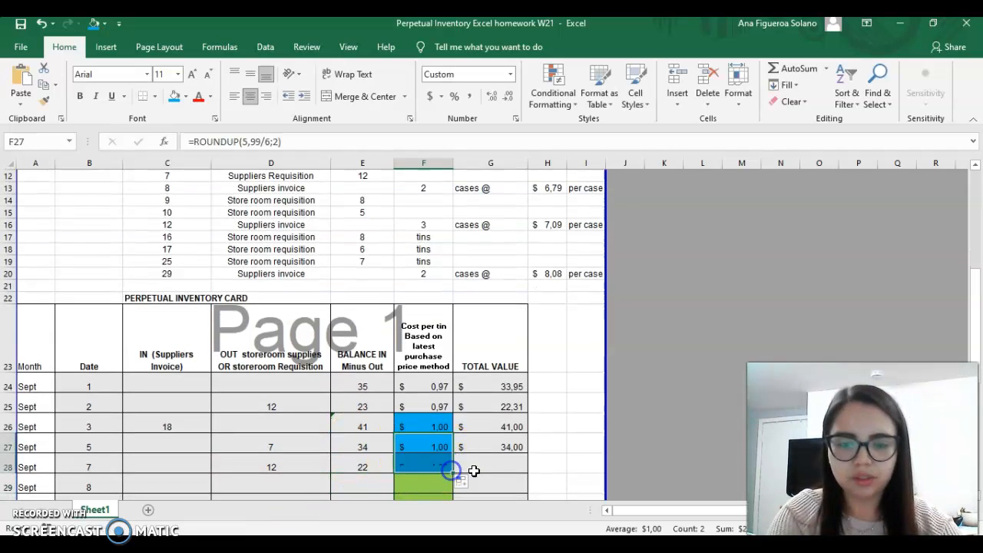
{"action": "left_click", "coordinate": [495, 462]}
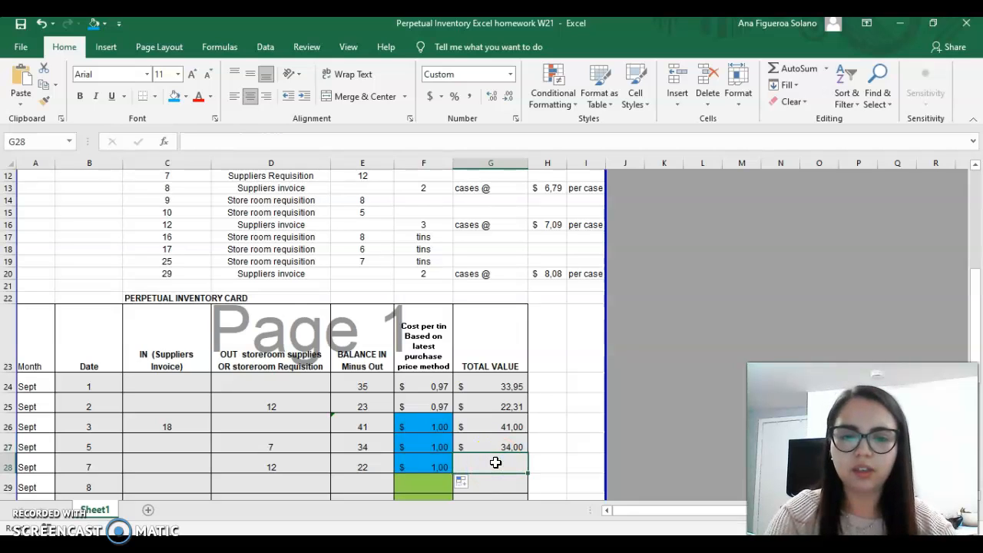
{"action": "left_click", "coordinate": [503, 444]}
{"action": "left_click_drag", "start_coordinate": [526, 456], "coordinate": [520, 470]}
{"action": "left_click", "coordinate": [500, 465]}
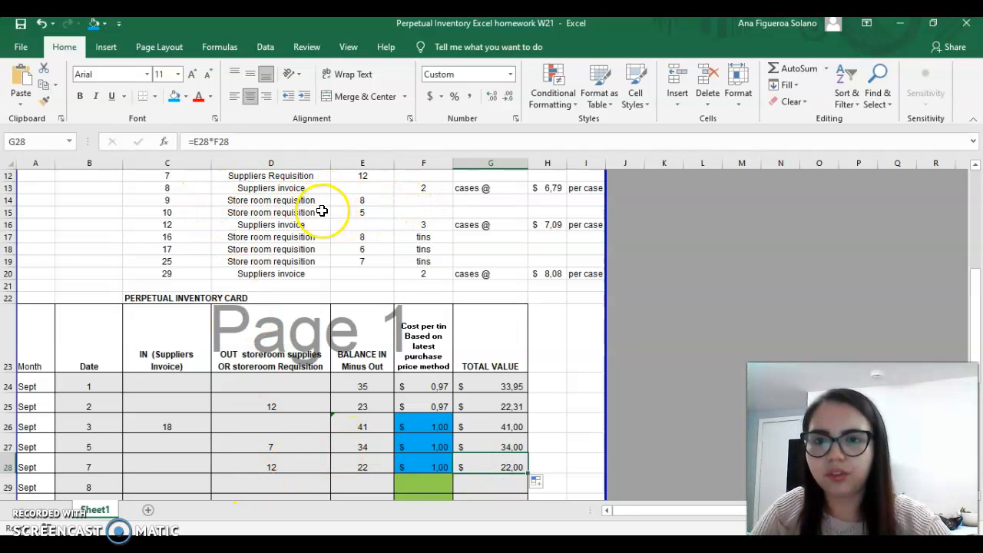
Step: Enter 12 tins received for Sept 8 in C29 and calculate the balance in E29 with =E28+C29
{"action": "left_click", "coordinate": [162, 489]}
{"action": "type", "text": "12"}
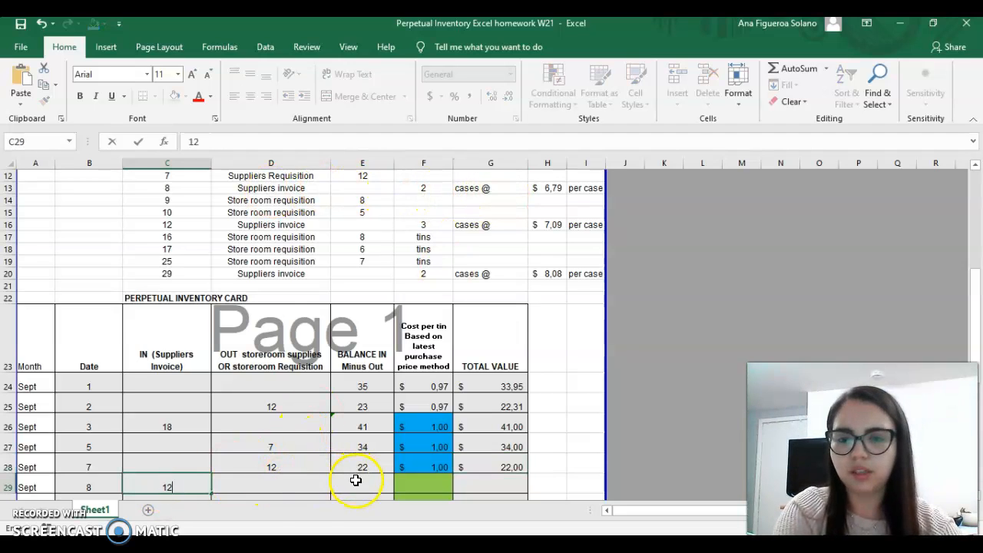
{"action": "left_click", "coordinate": [356, 480]}
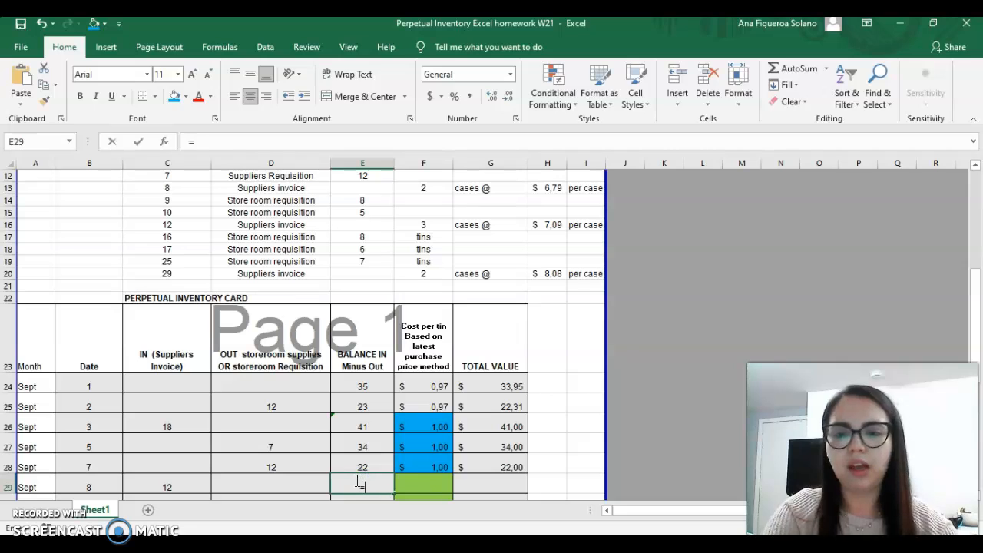
{"action": "type", "text": "="}
{"action": "left_click", "coordinate": [362, 465]}
{"action": "type", "text": "+"}
{"action": "left_click", "coordinate": [193, 485]}
{"action": "key", "text": "Return"}
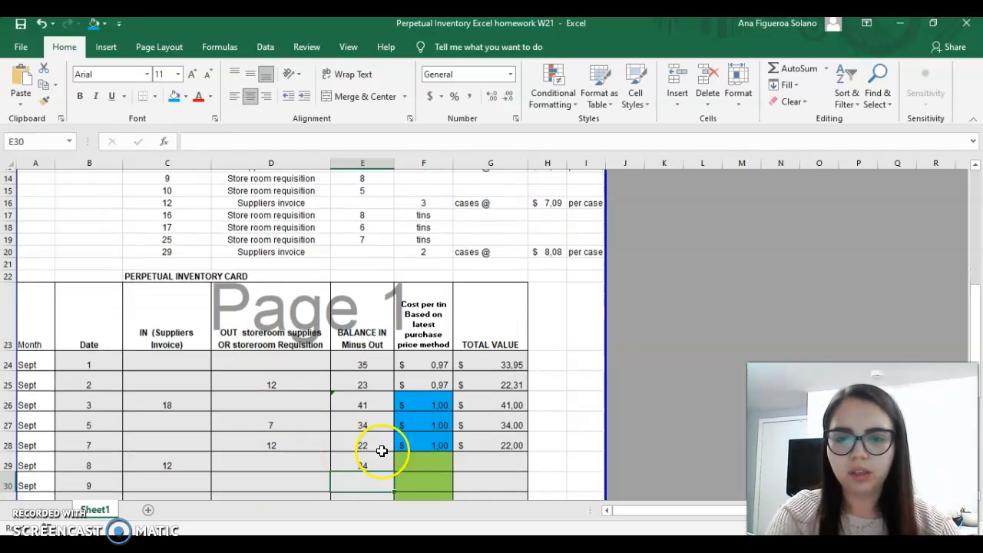
Step: Calculate the Sept 8 cost per tin in F29 from the case price with =6,79/6
{"action": "left_click", "coordinate": [424, 460]}
{"action": "scroll", "coordinate": [543, 379], "scroll_direction": "up", "scroll_amount": 1}
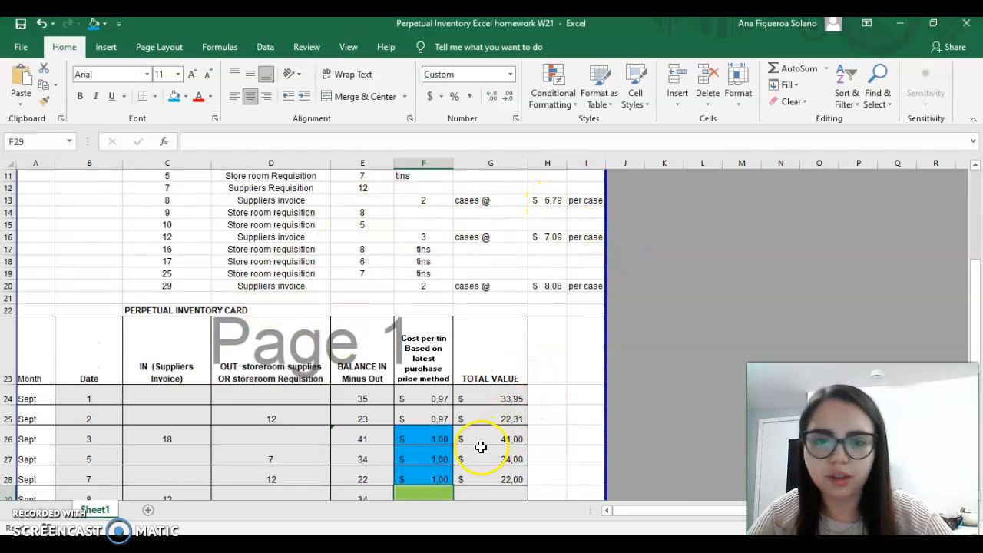
{"action": "type", "text": "=6,79/6"}
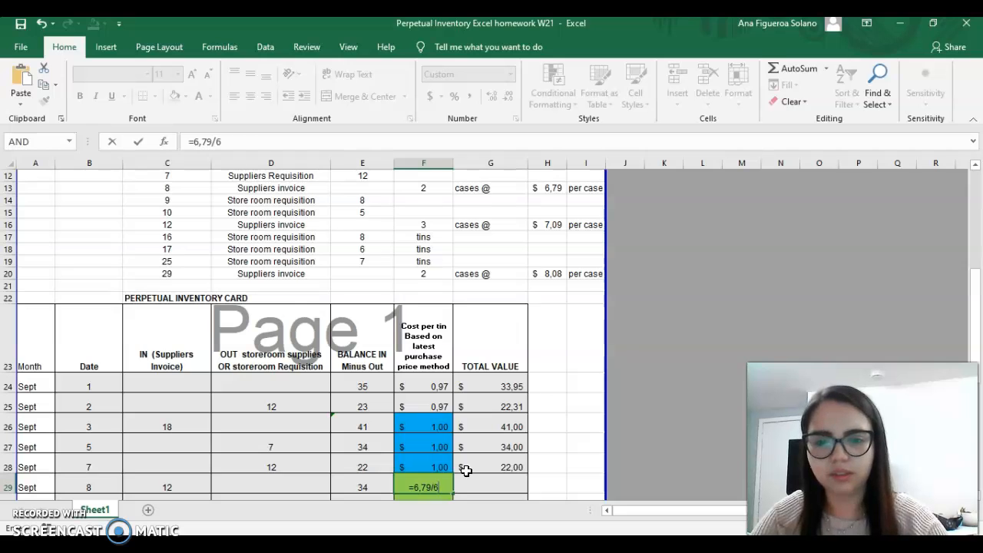
{"action": "key", "text": "Return"}
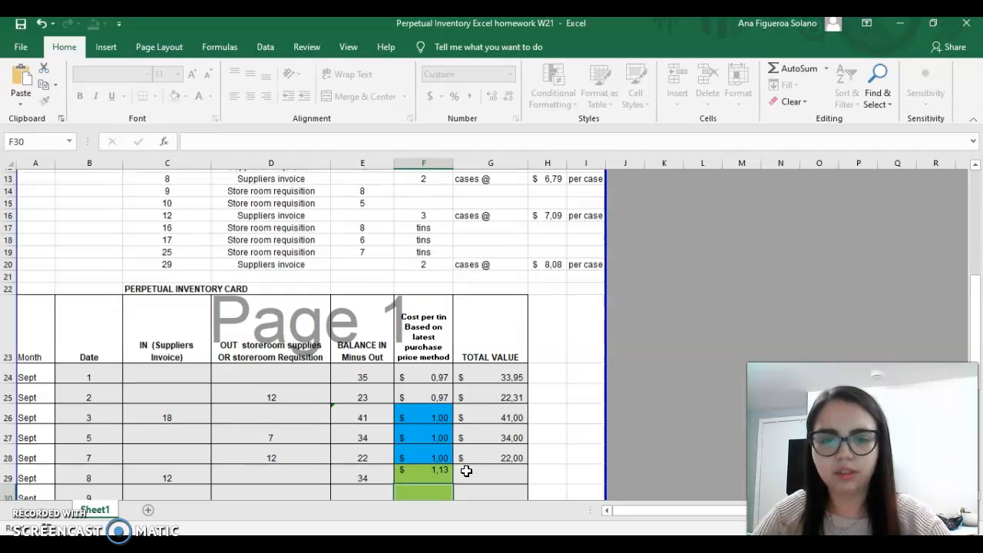
Step: Copy the Sept 7 total value formula from G28 down to G29 for Sept 8
{"action": "left_click", "coordinate": [497, 439]}
{"action": "left_click_drag", "start_coordinate": [528, 451], "coordinate": [529, 464]}
{"action": "left_click", "coordinate": [499, 463]}
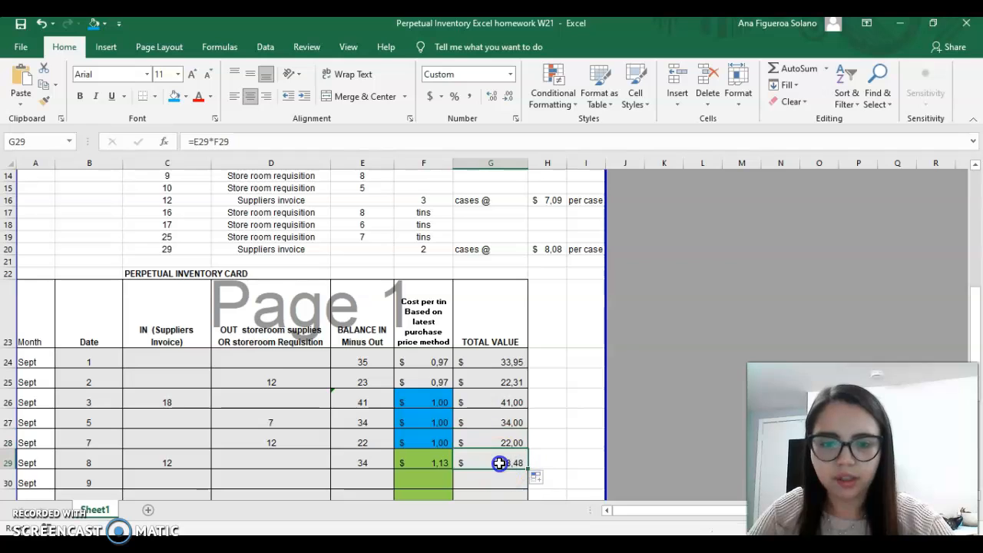
Step: Round the Sept 8 cost per tin in F29 down to two decimals with =ROUNDDOWN(6,79/6;2)
{"action": "left_click", "coordinate": [412, 463]}
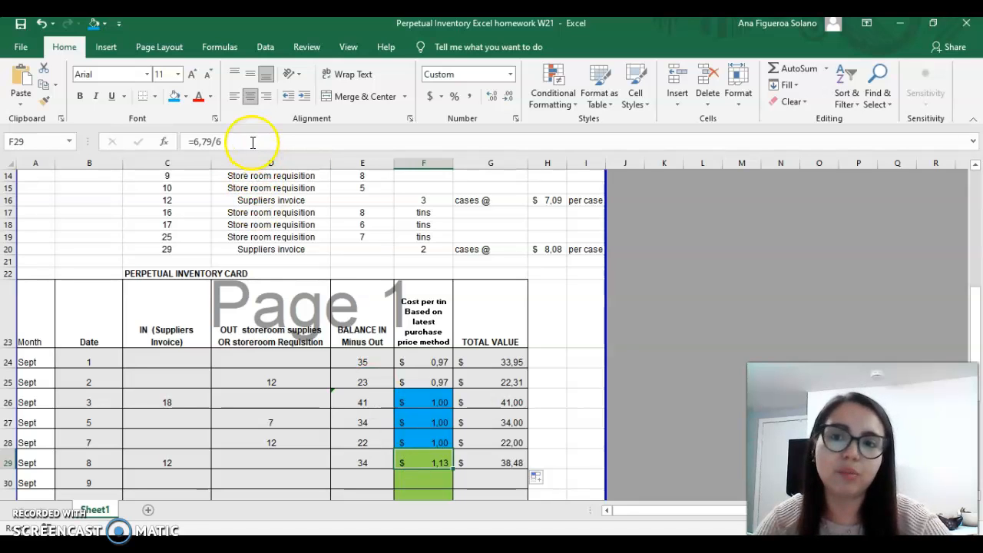
{"action": "left_click", "coordinate": [197, 141]}
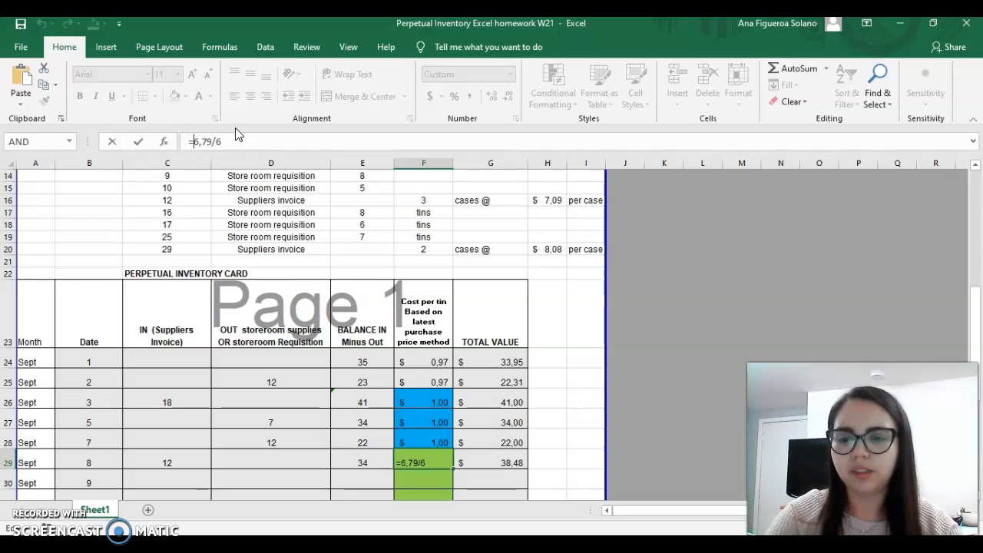
{"action": "key", "text": "Caps_Lock"}
{"action": "type", "text": "ROUND"}
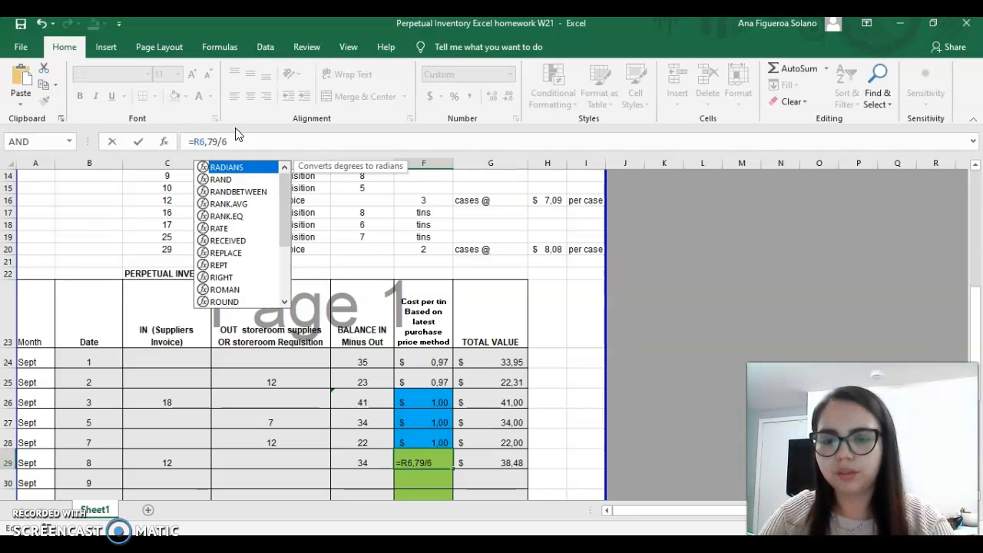
{"action": "key", "text": "Down"}
{"action": "type", "text": "DOWN("}
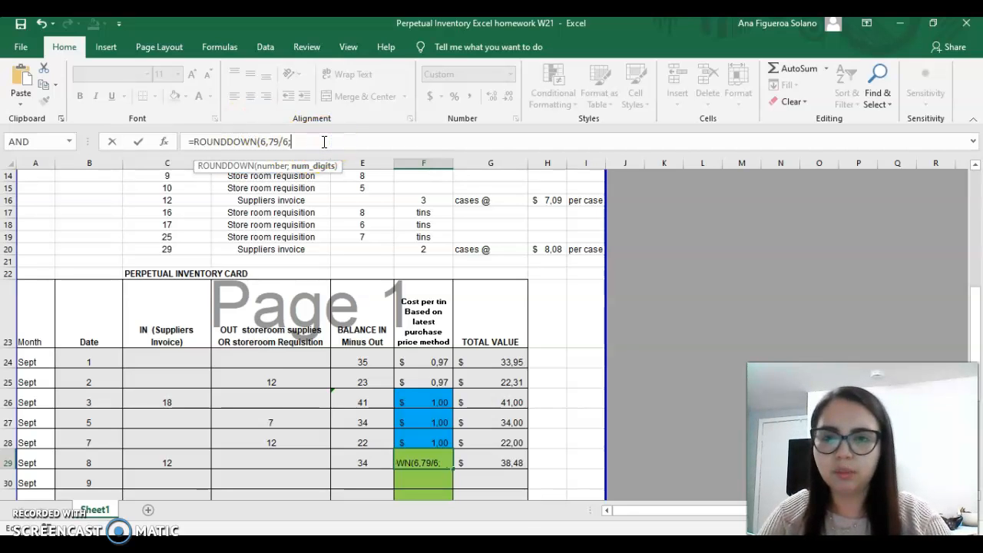
{"action": "type", "text": ";2)"}
{"action": "key", "text": "Return"}
Step: Enter 8 tins issued for Sept 9 in D30 and calculate the balance in E30 with =E29-D30
{"action": "scroll", "coordinate": [424, 366], "scroll_direction": "down", "scroll_amount": 1}
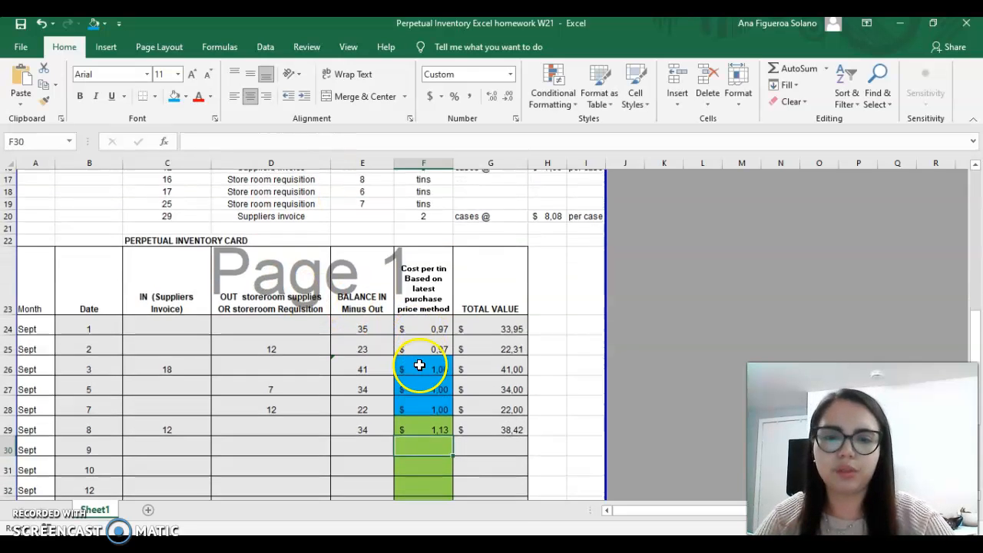
{"action": "scroll", "coordinate": [386, 292], "scroll_direction": "up", "scroll_amount": 1}
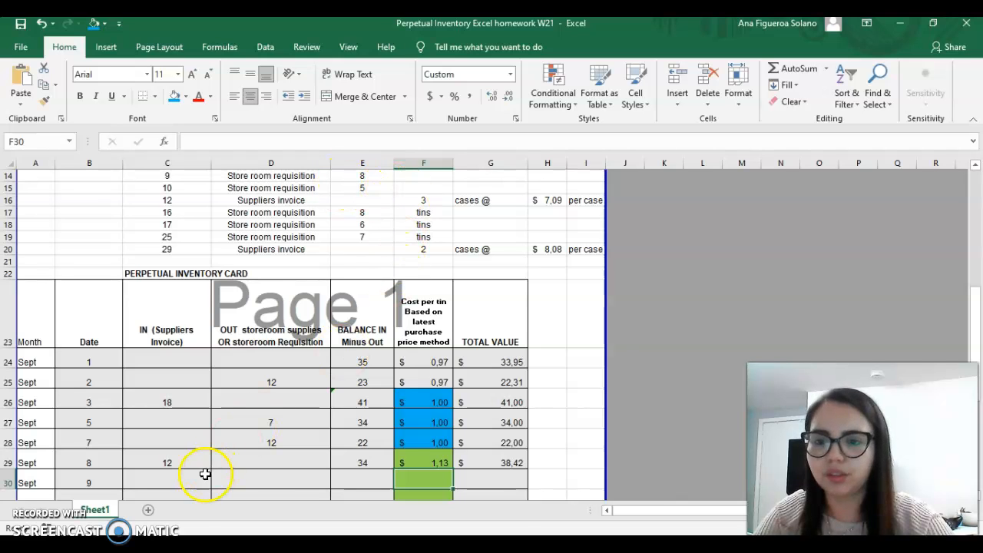
{"action": "left_click", "coordinate": [254, 476]}
{"action": "type", "text": "8"}
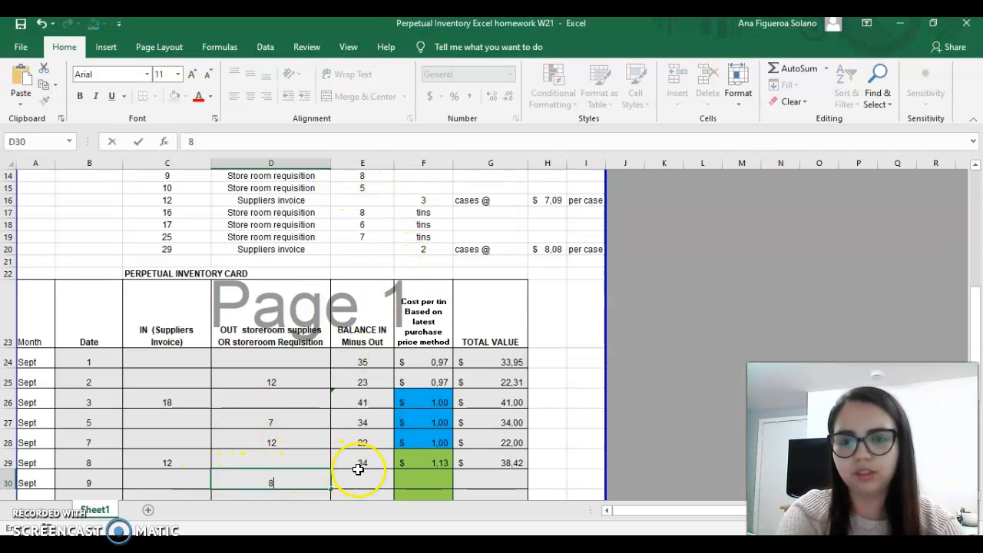
{"action": "left_click", "coordinate": [361, 475]}
{"action": "type", "text": "="}
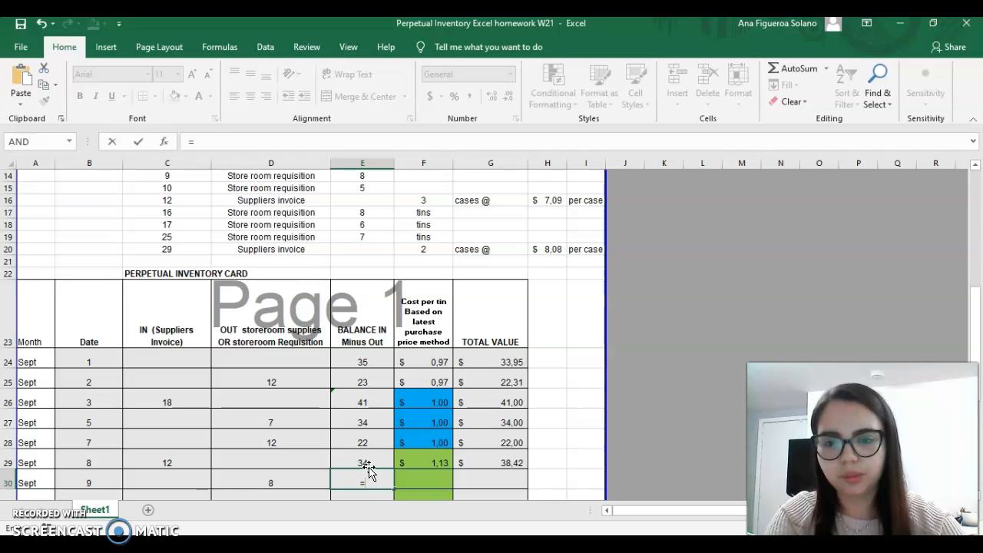
{"action": "left_click", "coordinate": [366, 466]}
{"action": "type", "text": "-"}
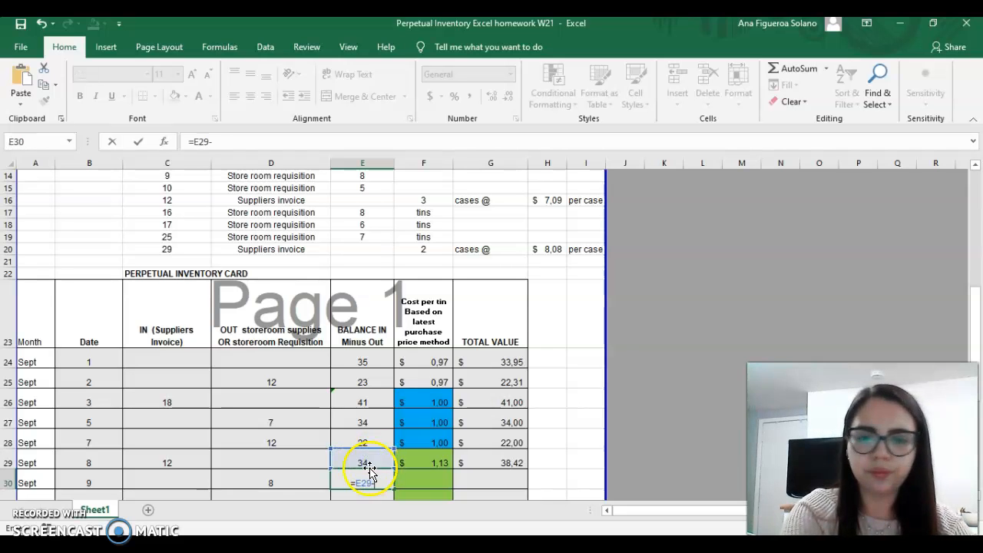
{"action": "left_click", "coordinate": [298, 486]}
{"action": "key", "text": "Return"}
Step: Copy the Sept 8 cost per tin and total value formulas from F29 and G29 down to the Sept 9 row
{"action": "left_click", "coordinate": [441, 451]}
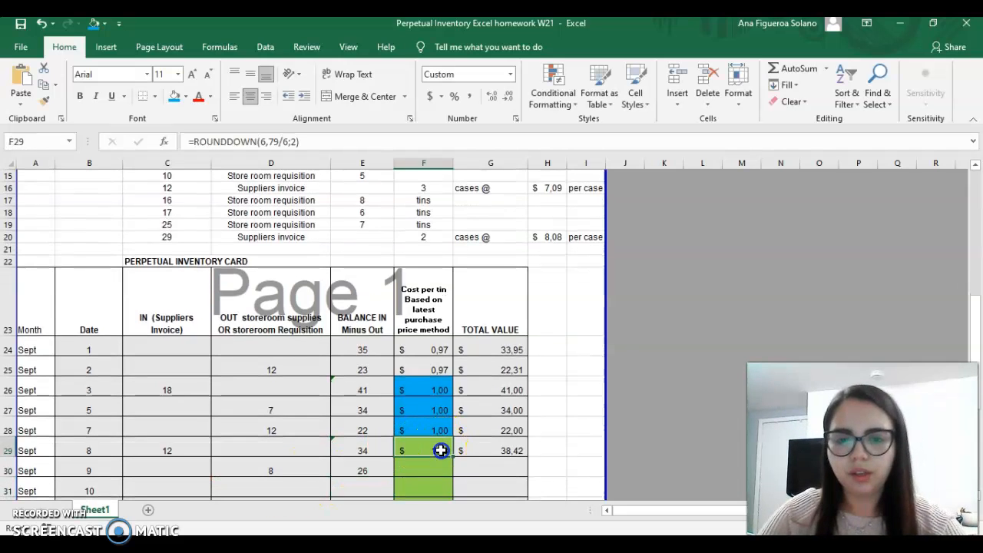
{"action": "left_click_drag", "start_coordinate": [452, 456], "coordinate": [450, 470]}
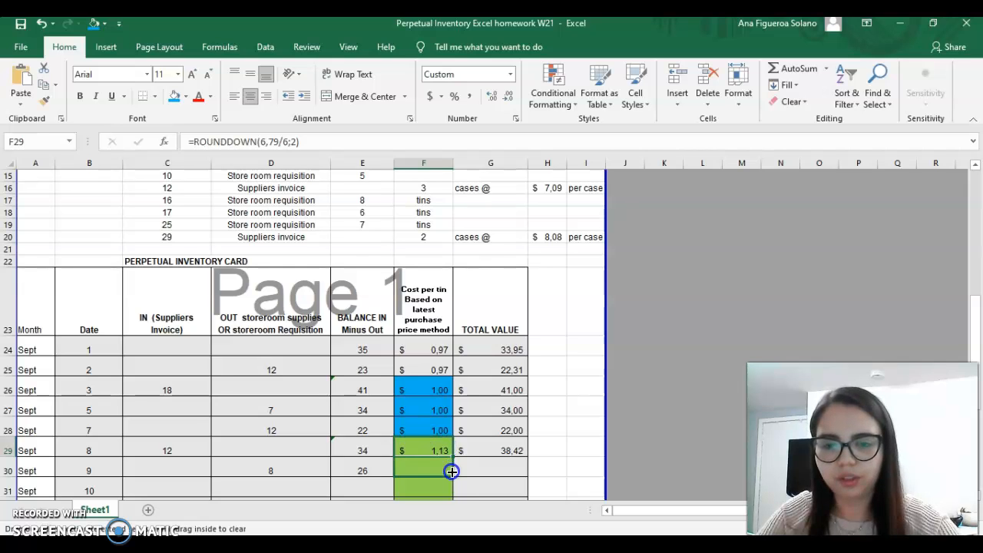
{"action": "left_click", "coordinate": [504, 452]}
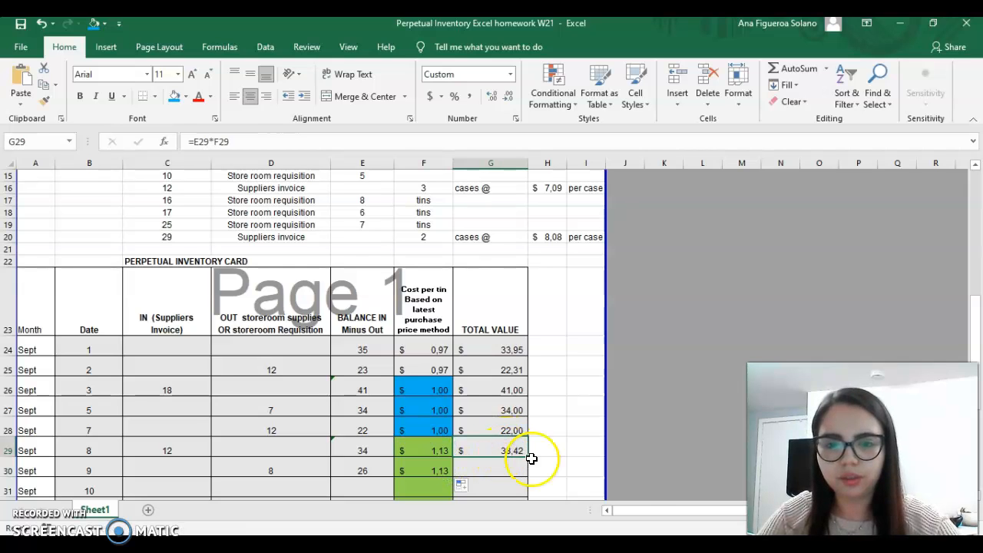
{"action": "left_click_drag", "start_coordinate": [528, 458], "coordinate": [523, 474]}
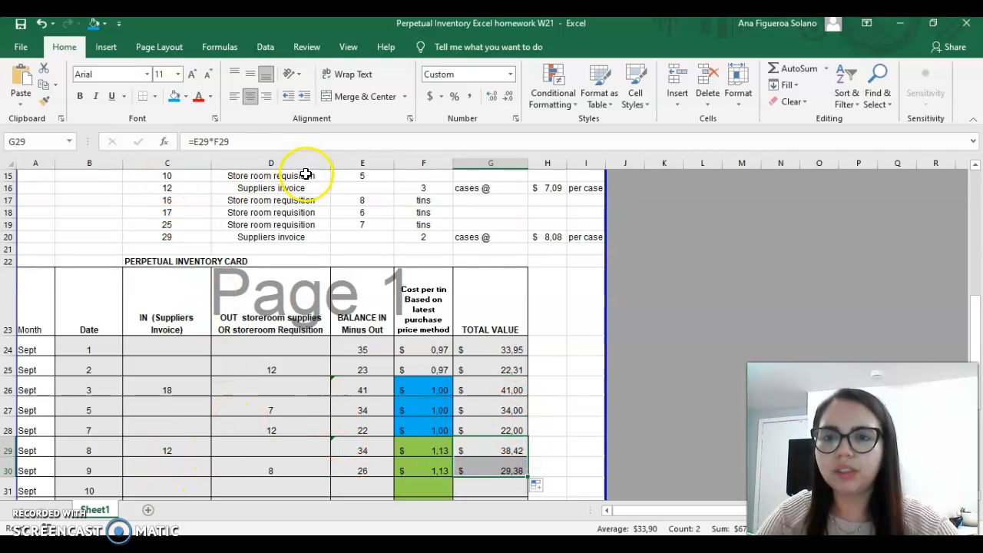
Step: Enter 5 tins issued for Sept 10 in D31 and calculate the balance in E31 with =E30-D31
{"action": "left_click", "coordinate": [244, 485]}
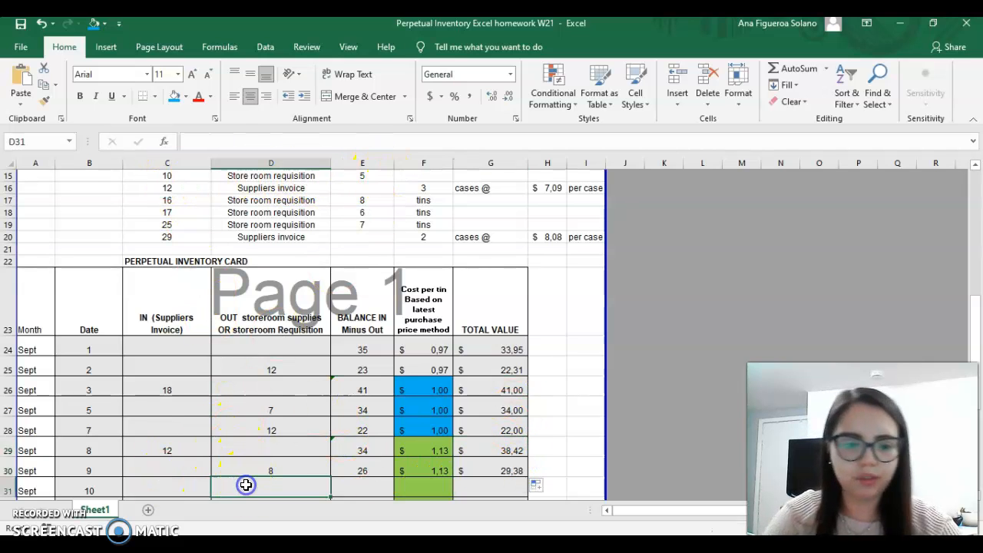
{"action": "type", "text": "5"}
{"action": "left_click", "coordinate": [374, 480]}
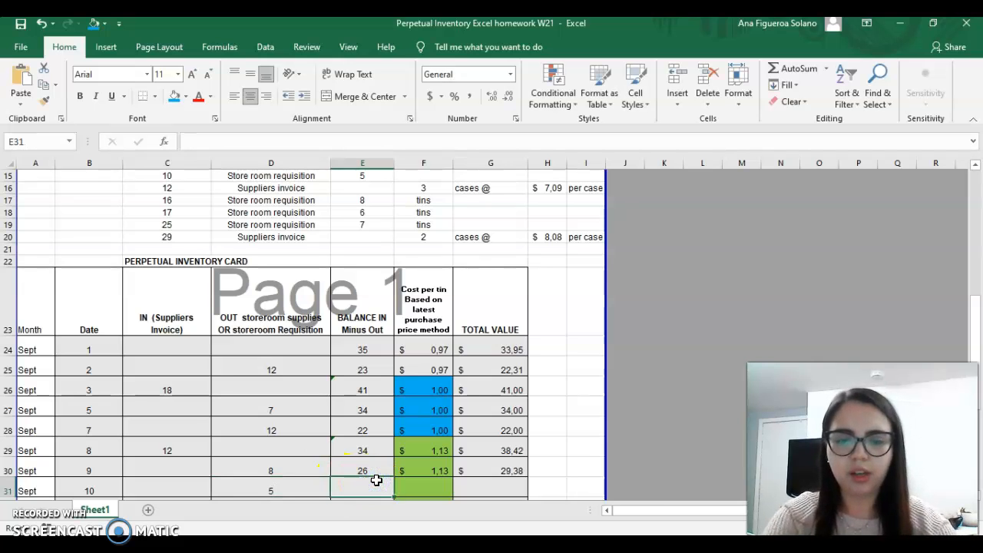
{"action": "type", "text": "="}
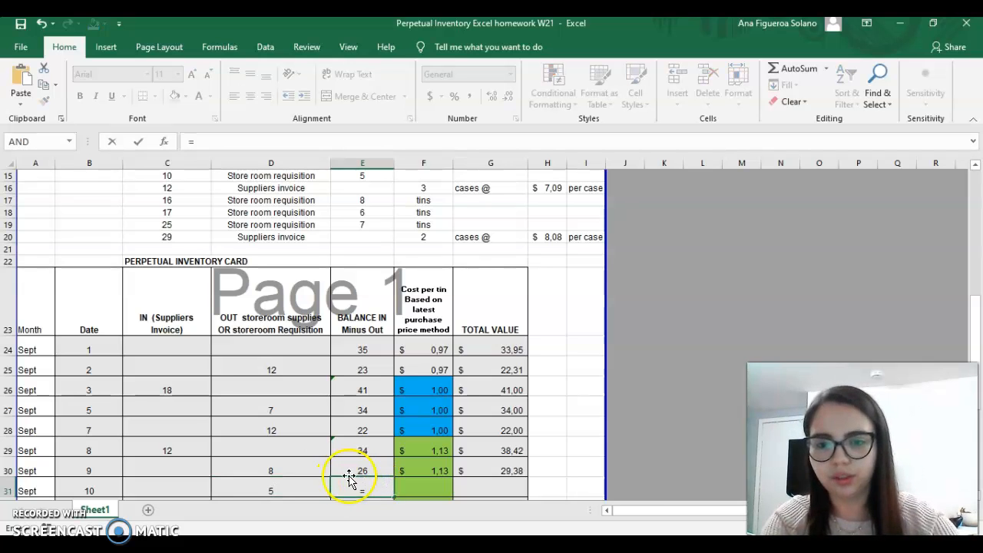
{"action": "left_click", "coordinate": [349, 470]}
{"action": "type", "text": "-"}
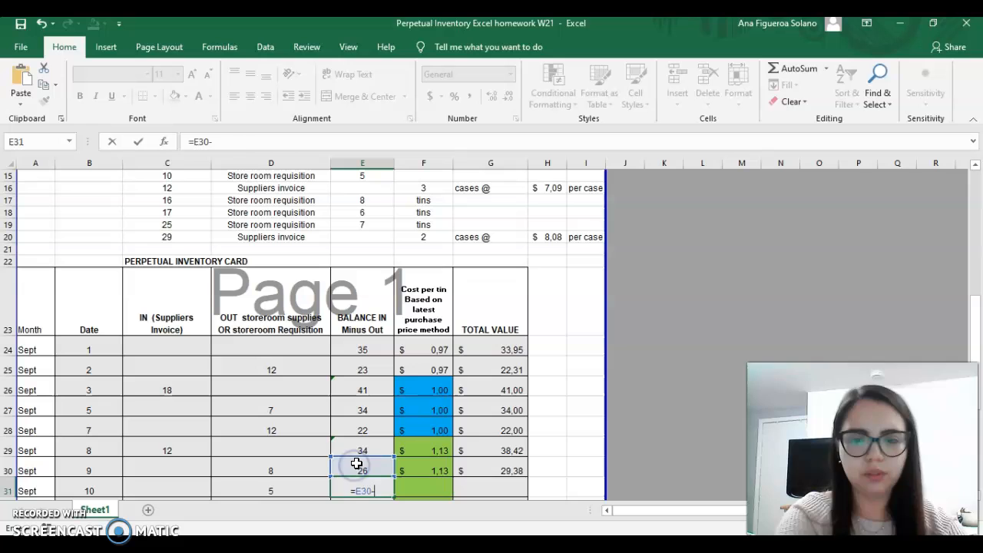
{"action": "left_click", "coordinate": [299, 492]}
{"action": "key", "text": "Return"}
Step: Copy the Sept 9 cost per tin and total value formulas from F30 and G30 down to the Sept 10 row
{"action": "scroll", "coordinate": [415, 460], "scroll_direction": "down", "scroll_amount": 1}
{"action": "left_click", "coordinate": [443, 452]}
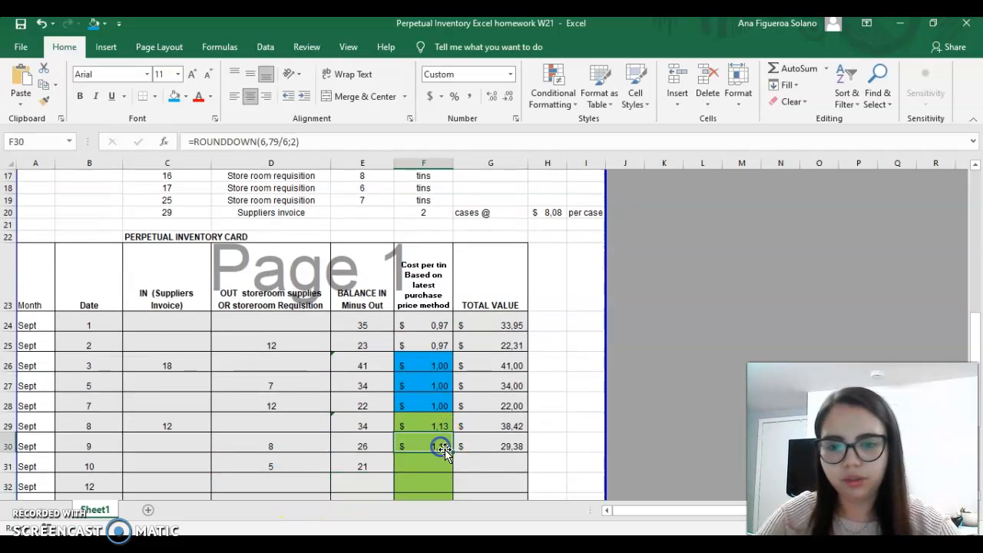
{"action": "left_click_drag", "start_coordinate": [453, 453], "coordinate": [460, 469]}
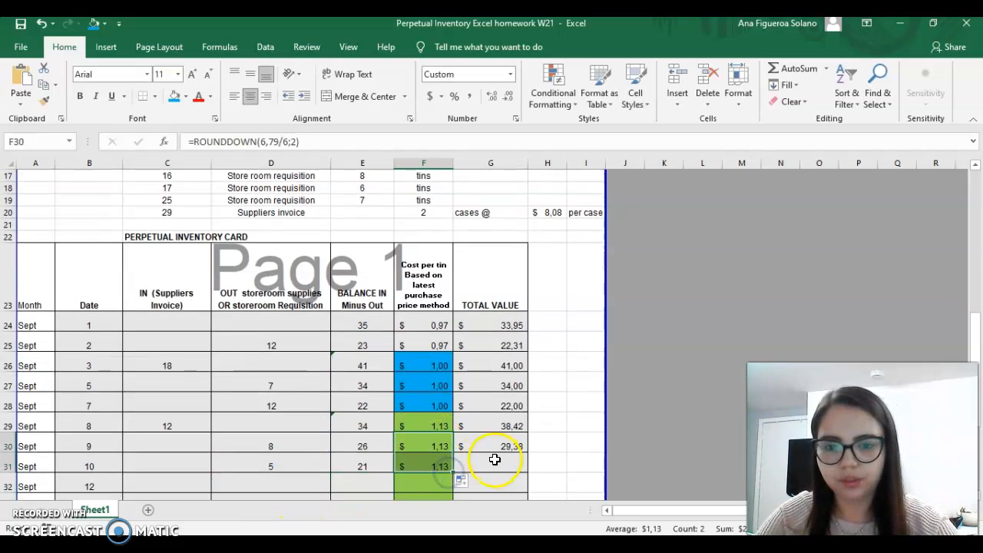
{"action": "left_click", "coordinate": [515, 446]}
{"action": "left_click_drag", "start_coordinate": [525, 454], "coordinate": [525, 467]}
{"action": "left_click", "coordinate": [492, 460]}
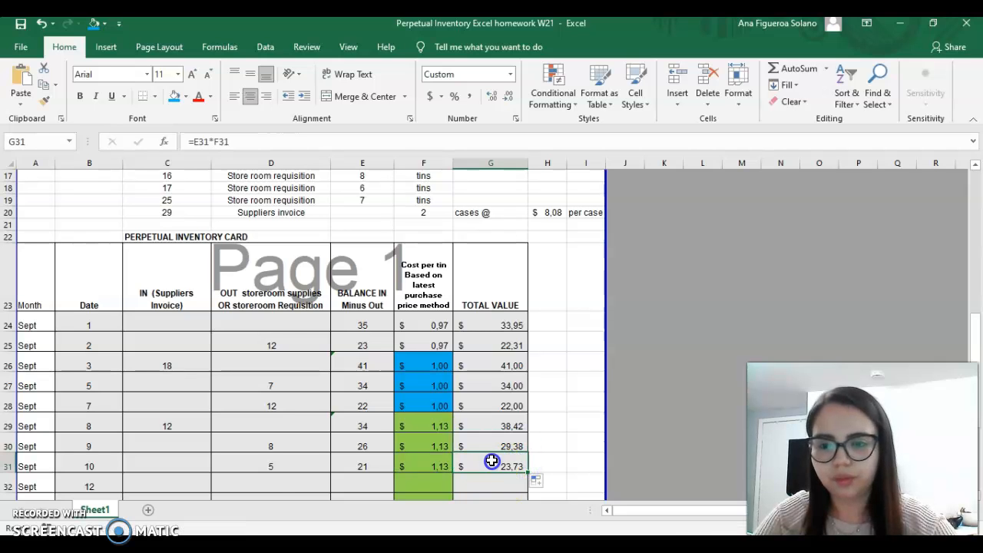
Step: Enter 18 tins received for Sept 12 in C32 and calculate the balance in E32 with =E31+C32
{"action": "left_click", "coordinate": [300, 485]}
{"action": "scroll", "coordinate": [230, 193], "scroll_direction": "up", "scroll_amount": 1}
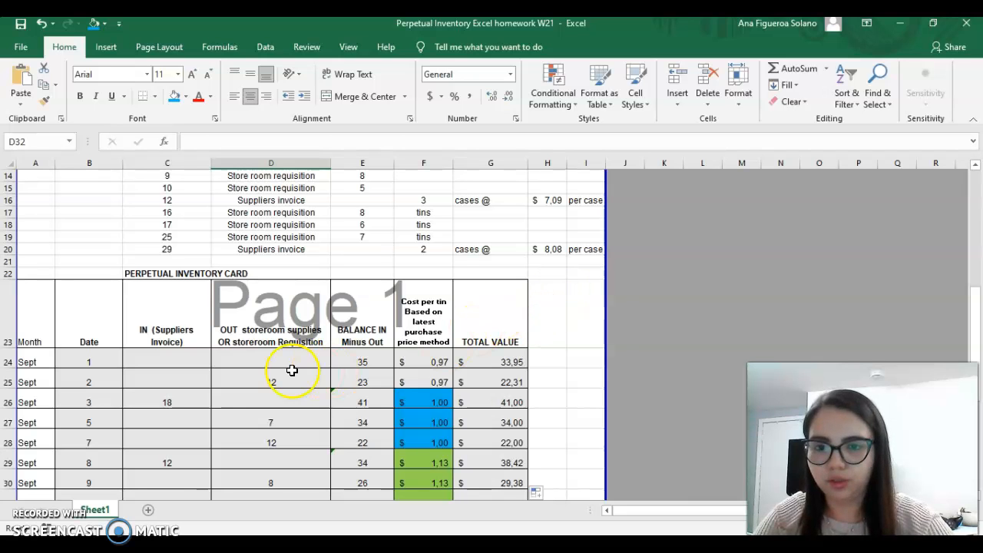
{"action": "scroll", "coordinate": [196, 455], "scroll_direction": "down", "scroll_amount": 1}
{"action": "left_click", "coordinate": [148, 480]}
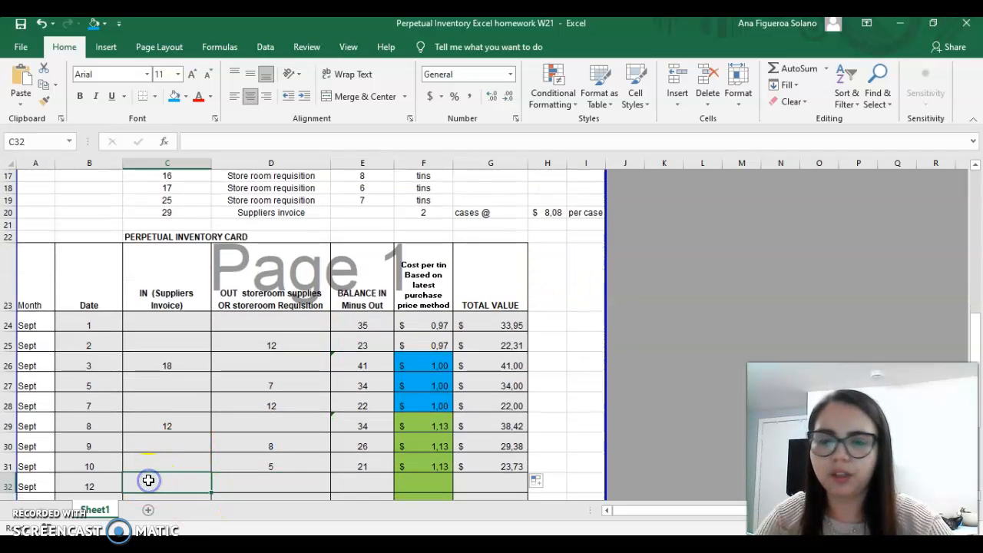
{"action": "type", "text": "18"}
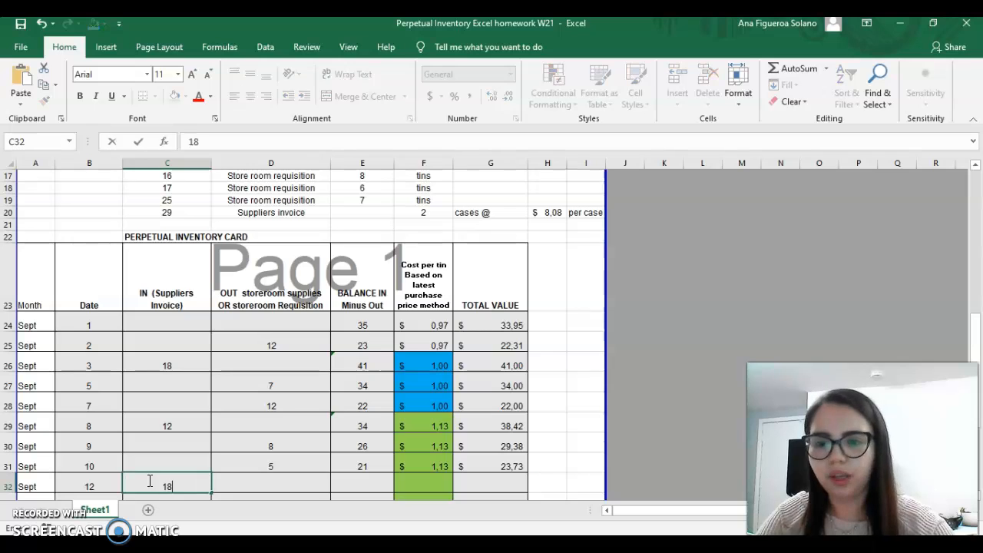
{"action": "left_click", "coordinate": [338, 482]}
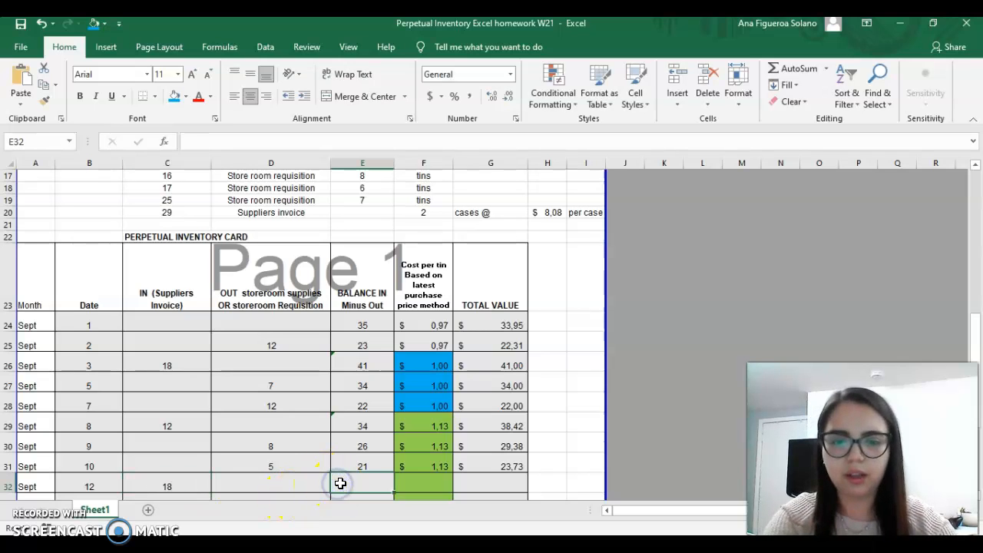
{"action": "type", "text": "="}
{"action": "left_click", "coordinate": [359, 464]}
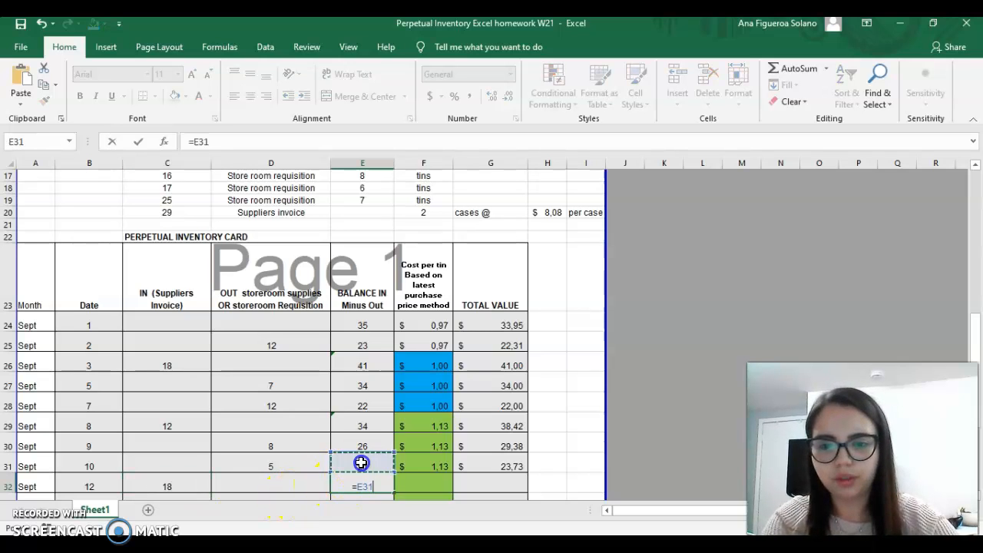
{"action": "type", "text": "+"}
{"action": "left_click", "coordinate": [198, 486]}
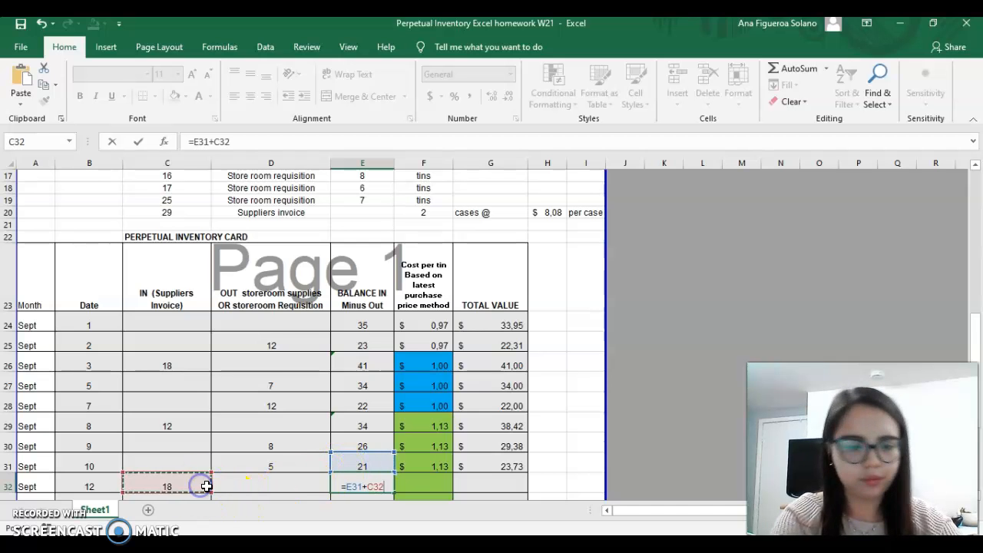
{"action": "key", "text": "Return"}
Step: Calculate the Sept 12 cost per tin in F32 from the case price with =7,09/6
{"action": "left_click", "coordinate": [406, 461]}
{"action": "scroll", "coordinate": [406, 461], "scroll_direction": "up", "scroll_amount": 2}
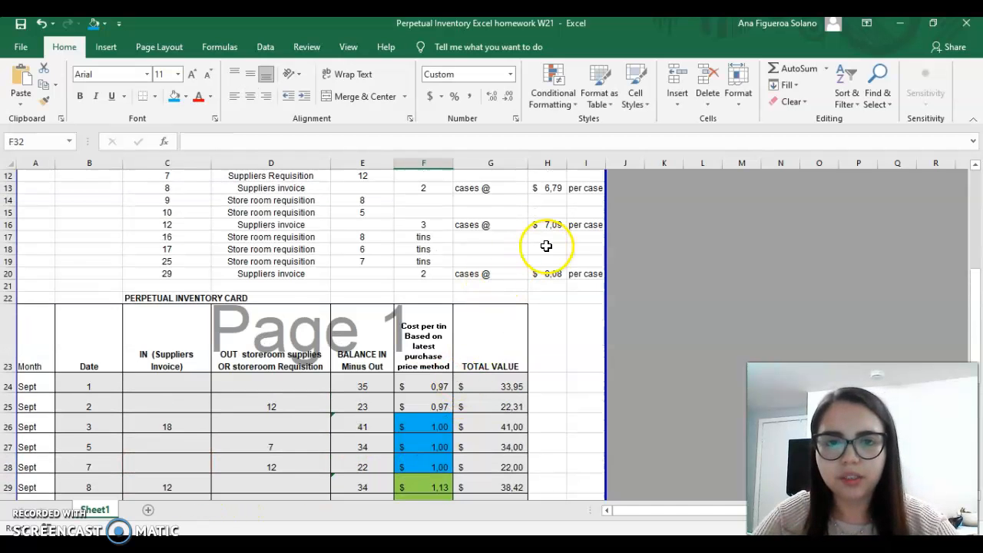
{"action": "scroll", "coordinate": [507, 408], "scroll_direction": "down", "scroll_amount": 2}
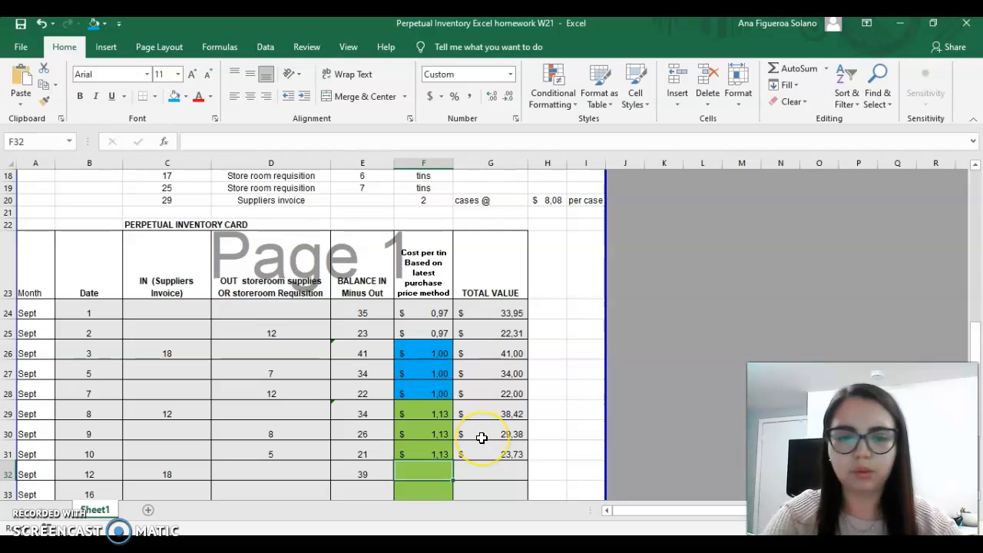
{"action": "type", "text": "=7,09/6"}
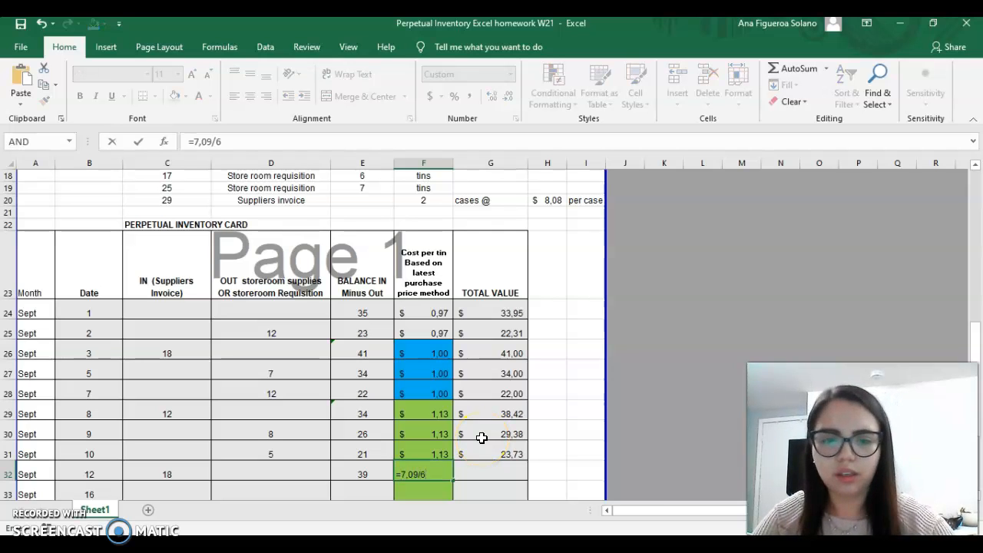
{"action": "key", "text": "Return"}
Step: Copy the Sept 10 total value formula from G31 down to G32 for Sept 12
{"action": "left_click", "coordinate": [522, 456]}
{"action": "left_click_drag", "start_coordinate": [528, 460], "coordinate": [500, 473]}
{"action": "left_click", "coordinate": [488, 475]}
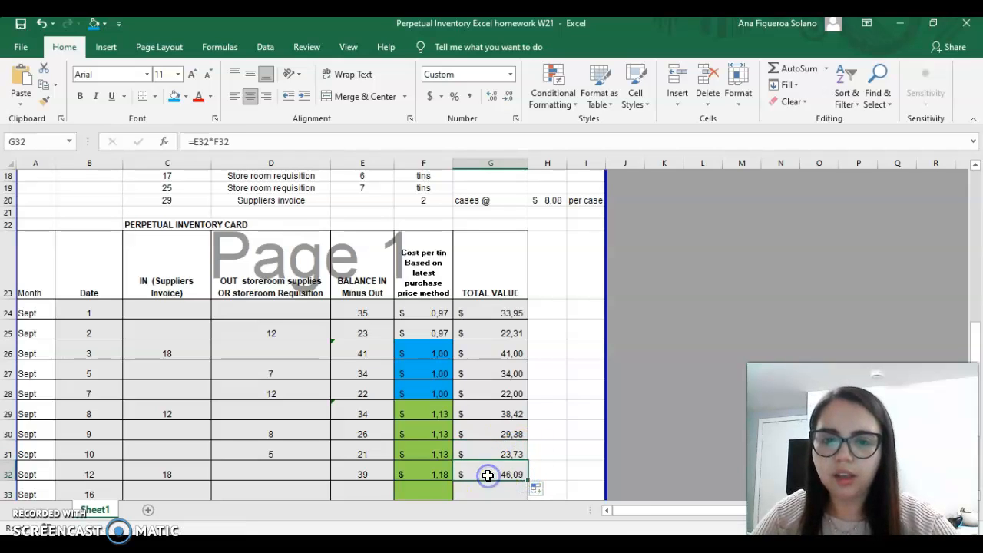
Step: Round the Sept 12 cost per tin in F32 down to two decimals with =ROUNDDOWN(7,09/6;2)
{"action": "left_click", "coordinate": [418, 476]}
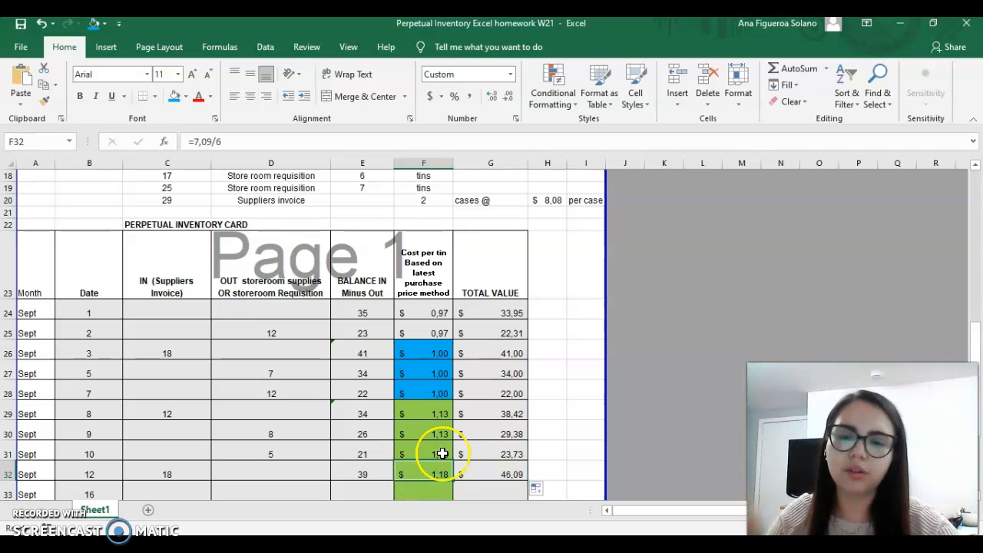
{"action": "left_click", "coordinate": [193, 142]}
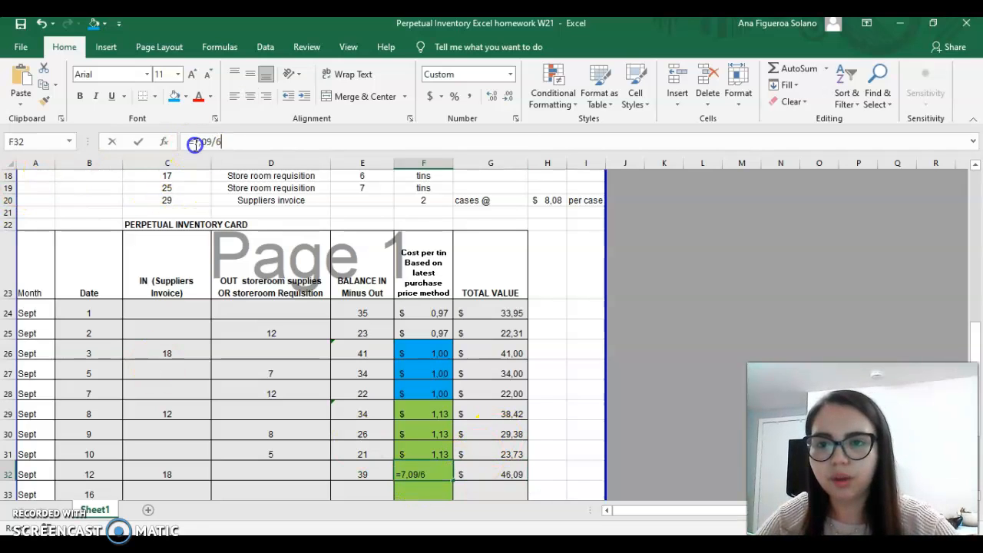
{"action": "type", "text": "("}
{"action": "key", "text": "BackSpace"}
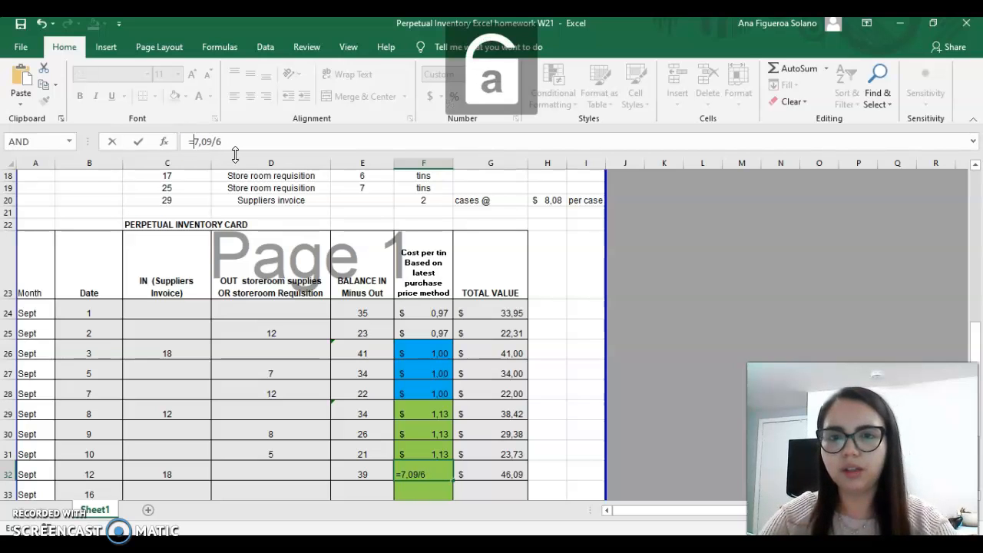
{"action": "type", "text": "ROUNDD"}
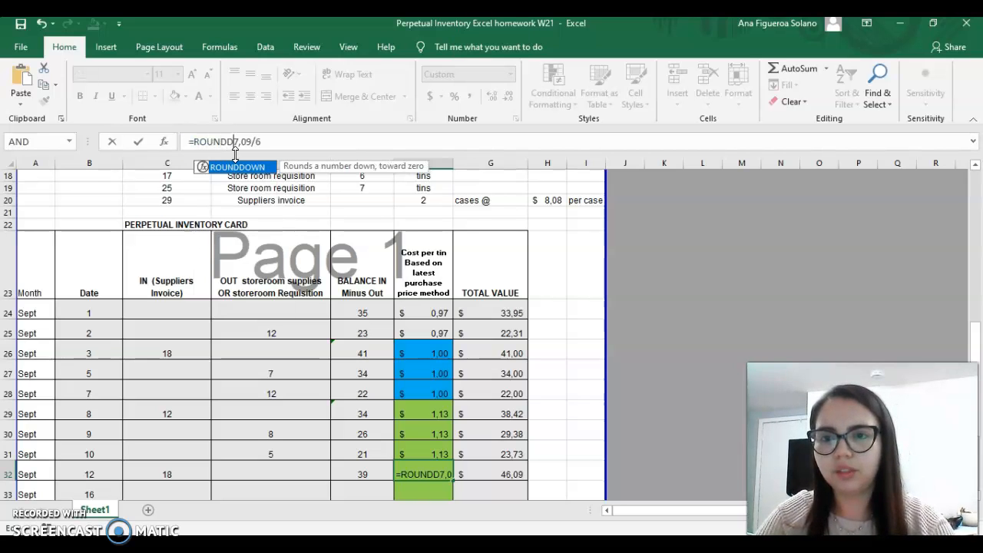
{"action": "type", "text": "OWN("}
{"action": "left_click", "coordinate": [322, 139]}
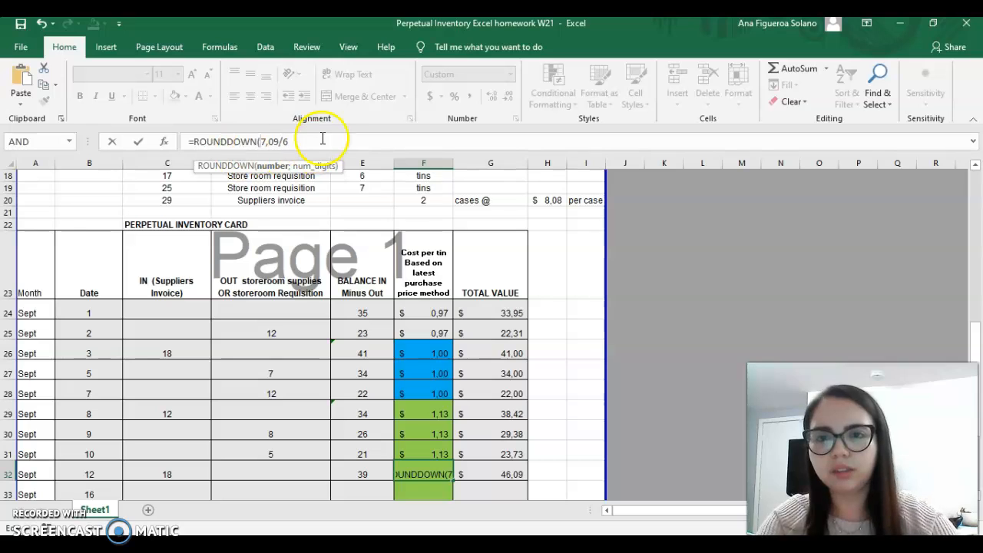
{"action": "type", "text": ";"}
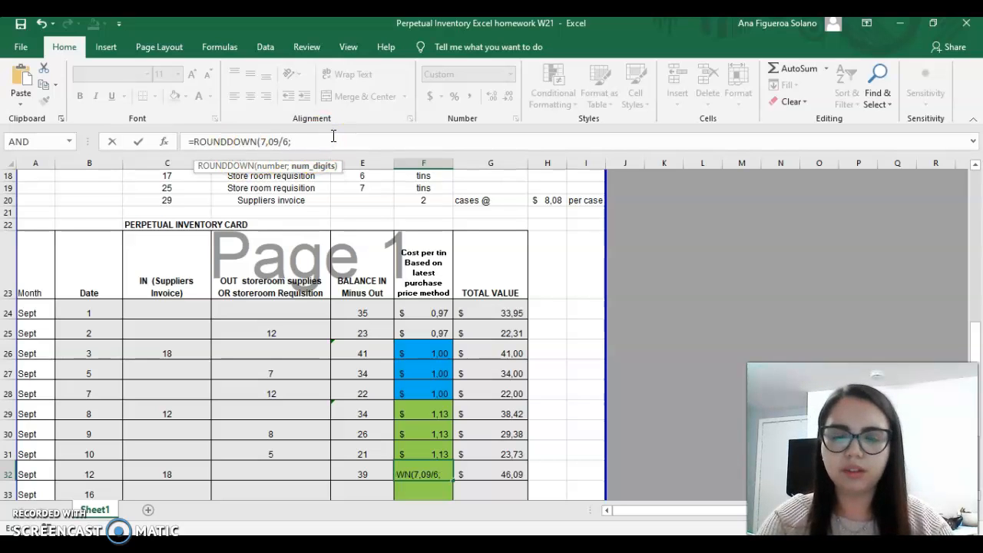
{"action": "type", "text": ")"}
{"action": "key", "text": "BackSpace"}
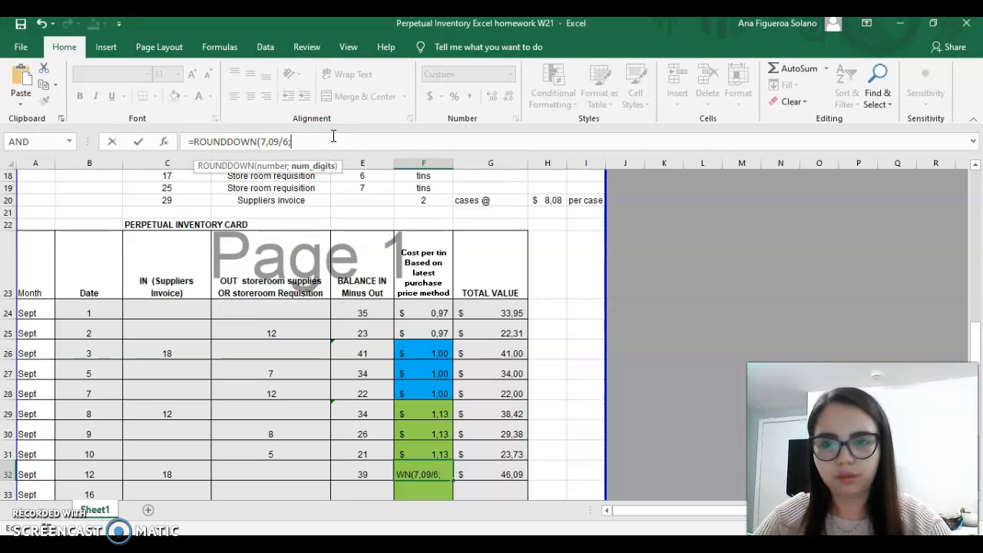
{"action": "type", "text": "2)"}
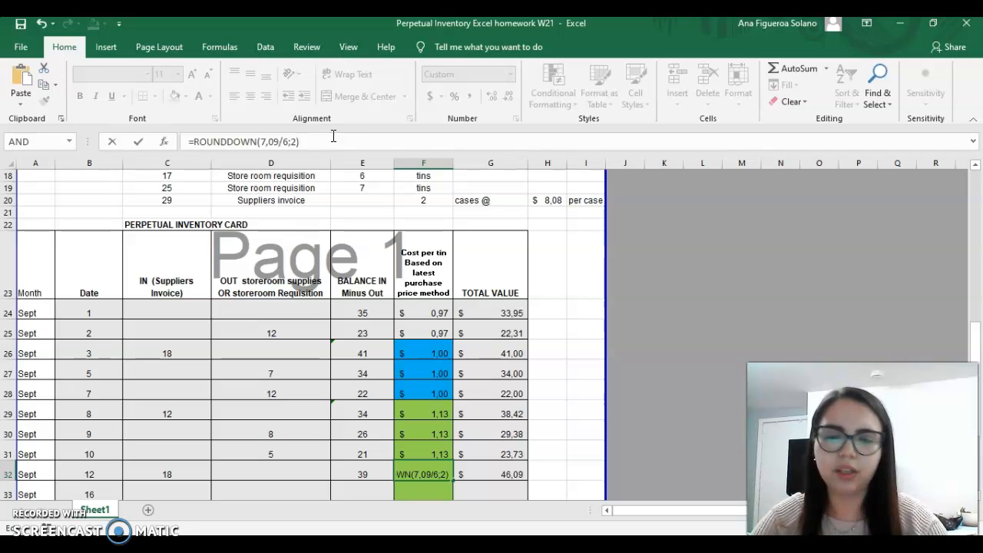
{"action": "key", "text": "Return"}
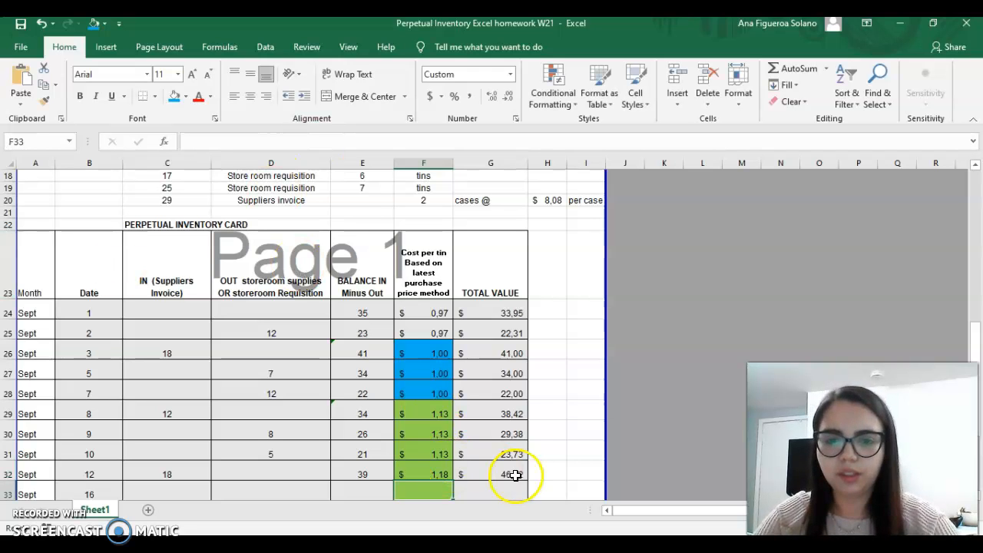
Step: Enter 8 tins issued for Sept 16 in D33 and calculate the balance in E33 with =E32-D33
{"action": "scroll", "coordinate": [423, 446], "scroll_direction": "down", "scroll_amount": 1}
{"action": "scroll", "coordinate": [254, 345], "scroll_direction": "up", "scroll_amount": 1}
{"action": "scroll", "coordinate": [231, 215], "scroll_direction": "up", "scroll_amount": 2}
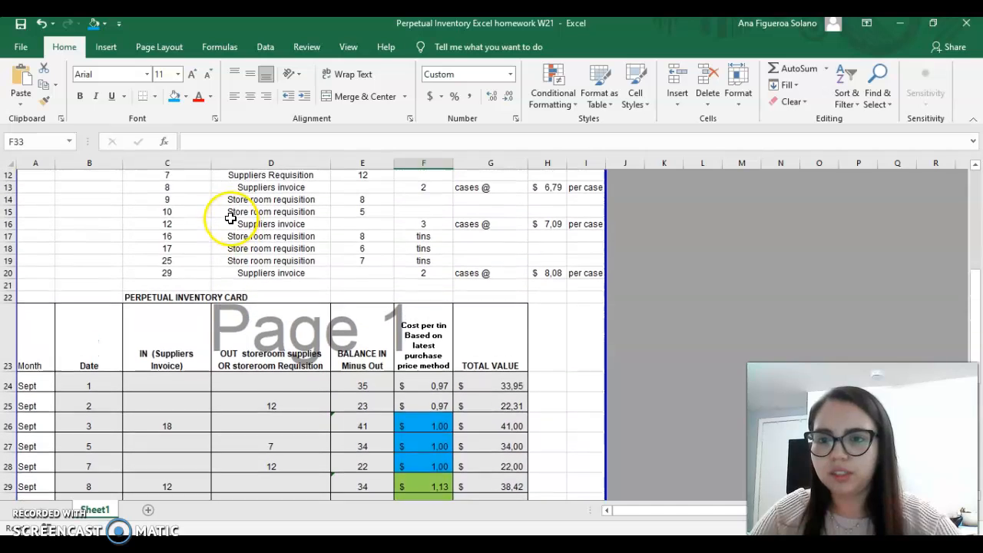
{"action": "scroll", "coordinate": [425, 236], "scroll_direction": "down", "scroll_amount": 3}
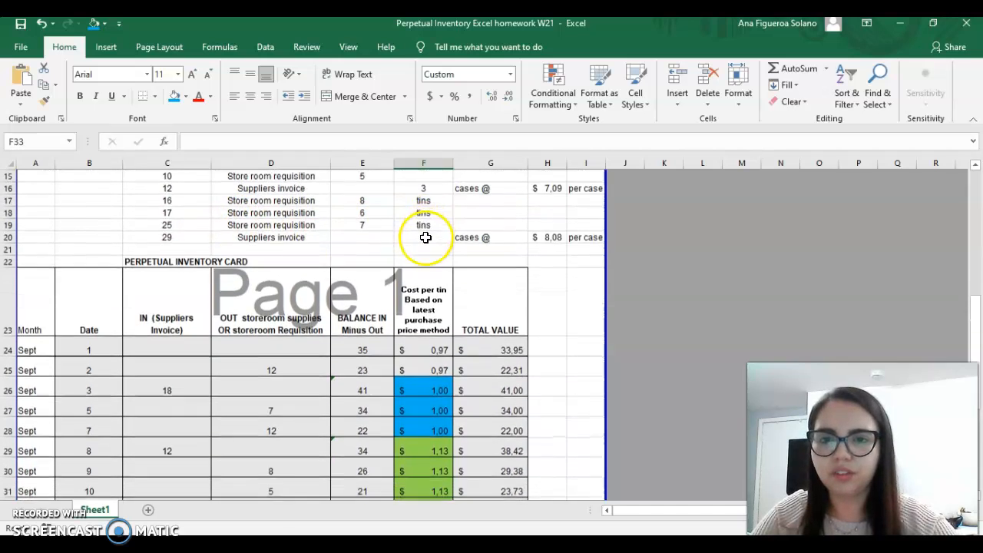
{"action": "left_click", "coordinate": [307, 456]}
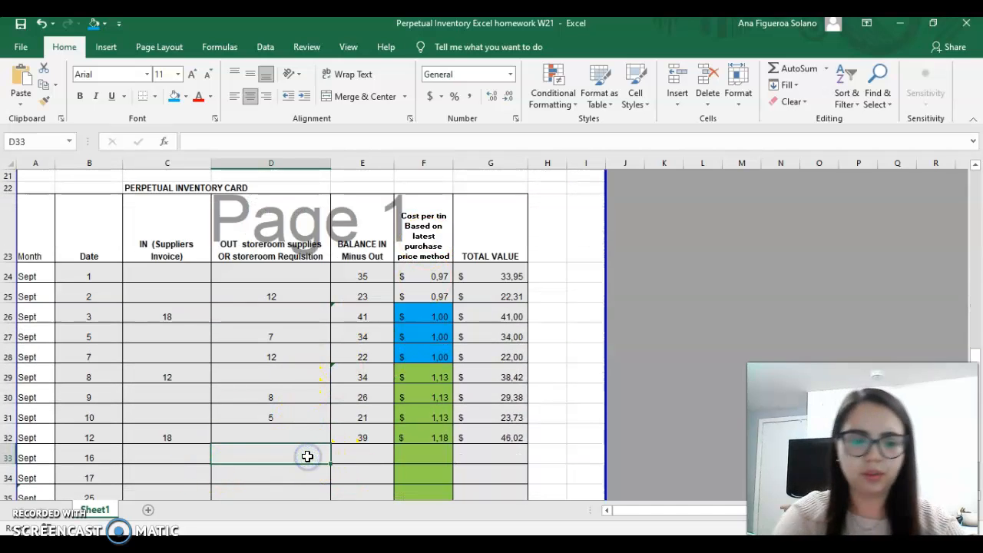
{"action": "type", "text": "8"}
{"action": "left_click", "coordinate": [351, 448]}
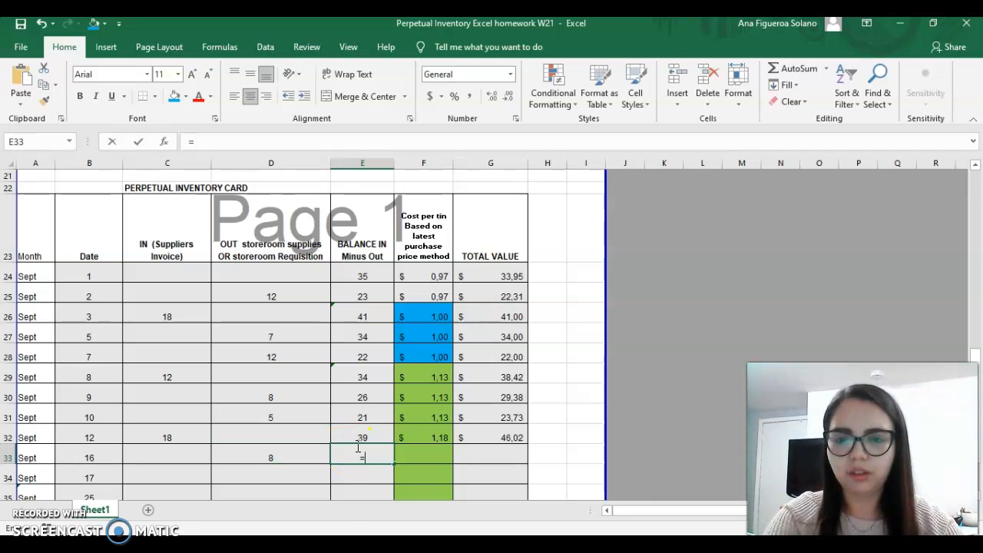
{"action": "left_click", "coordinate": [382, 435]}
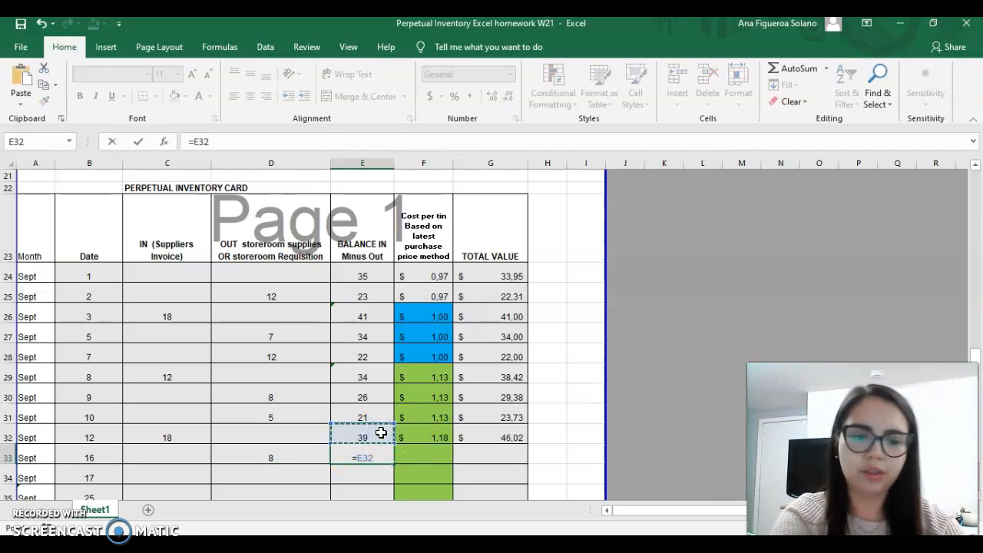
{"action": "left_click", "coordinate": [281, 452]}
{"action": "key", "text": "Return"}
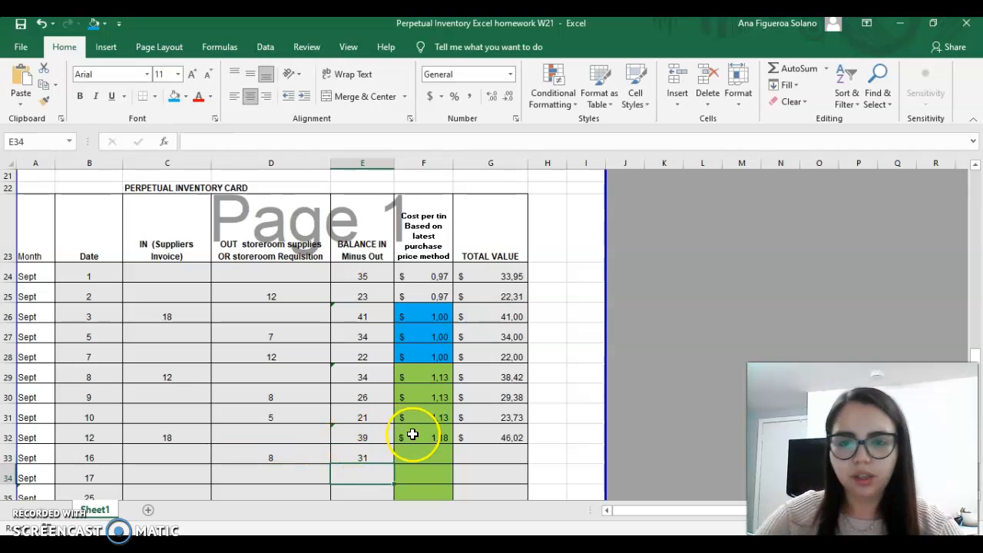
Step: Copy the Sept 12 cost per tin and total value formulas from F32 and G32 down to the Sept 16 row
{"action": "left_click", "coordinate": [419, 434]}
{"action": "left_click_drag", "start_coordinate": [453, 447], "coordinate": [453, 458]}
{"action": "left_click", "coordinate": [506, 436]}
{"action": "left_click_drag", "start_coordinate": [529, 444], "coordinate": [528, 458]}
{"action": "left_click", "coordinate": [425, 457]}
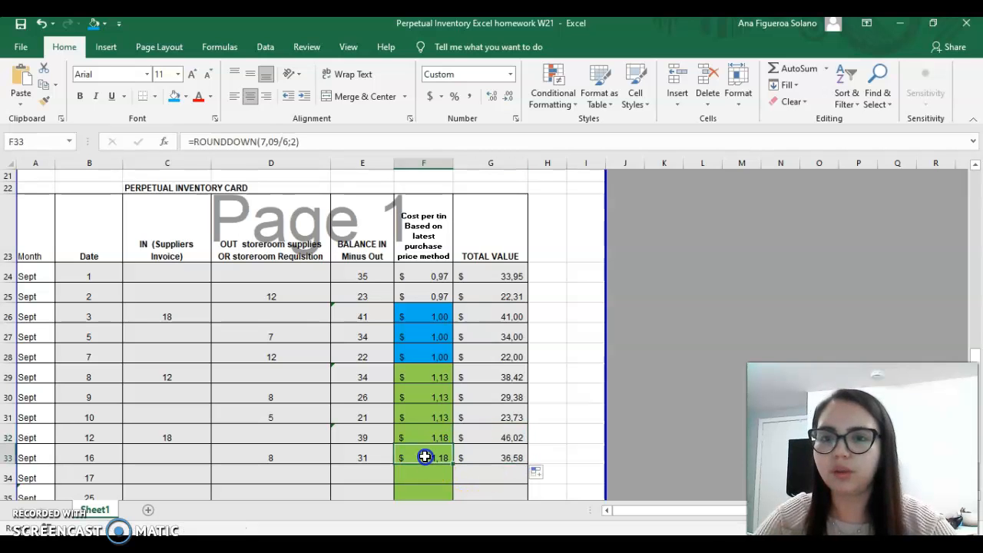
Step: Enter 6 tins issued for Sept 17 in D34 and calculate the balance in E34 with =E33-D34
{"action": "scroll", "coordinate": [391, 351], "scroll_direction": "up", "scroll_amount": 2}
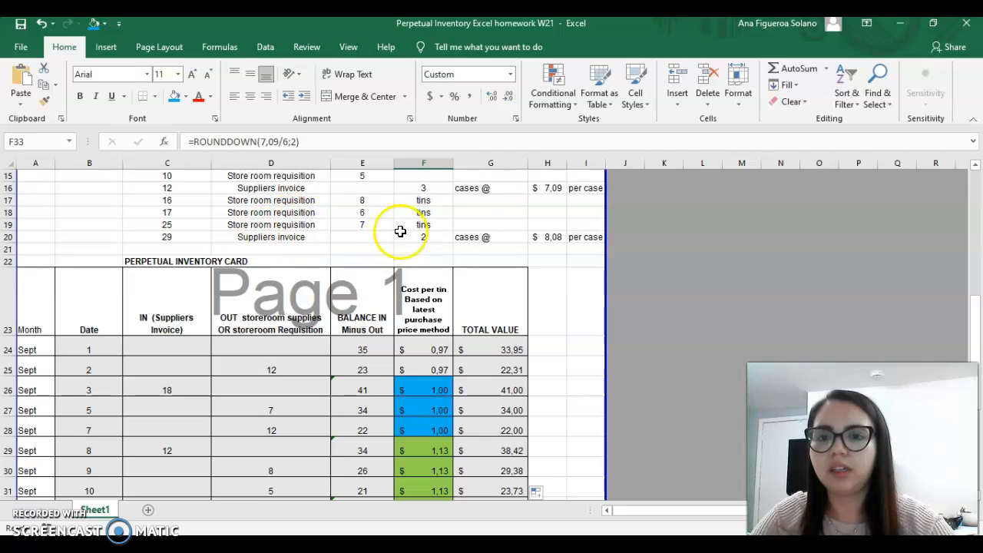
{"action": "scroll", "coordinate": [378, 351], "scroll_direction": "down", "scroll_amount": 2}
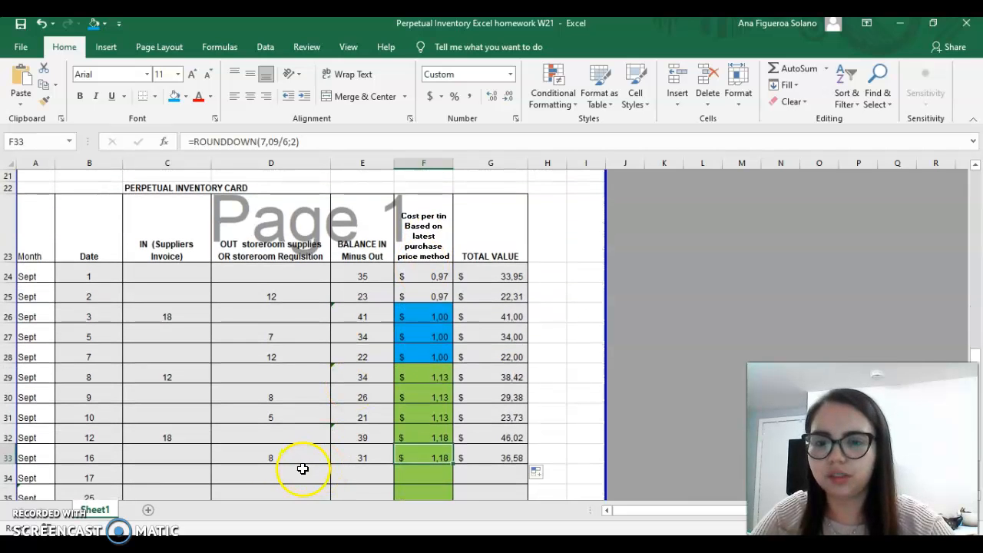
{"action": "left_click", "coordinate": [302, 469]}
{"action": "type", "text": "6"}
{"action": "left_click", "coordinate": [349, 469]}
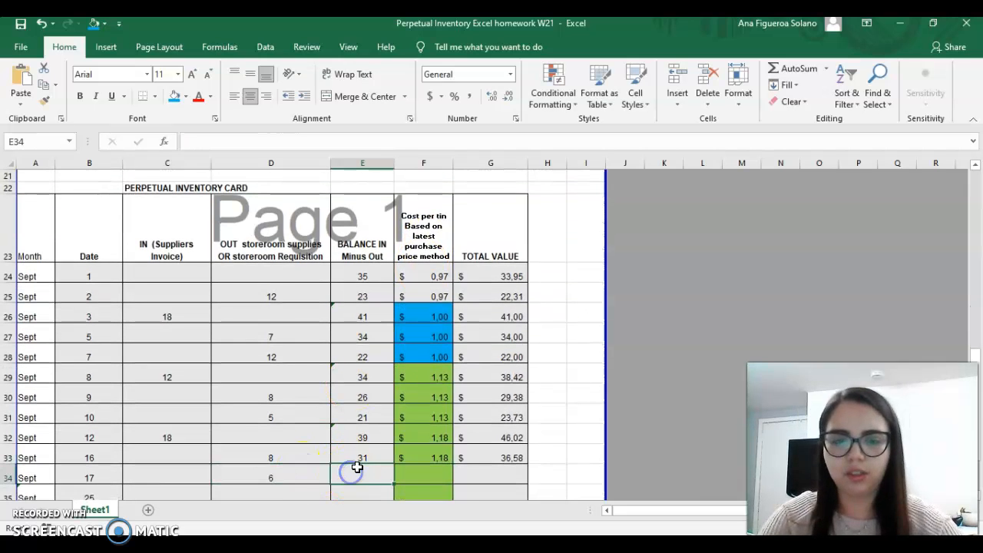
{"action": "type", "text": "="}
{"action": "left_click", "coordinate": [368, 457]}
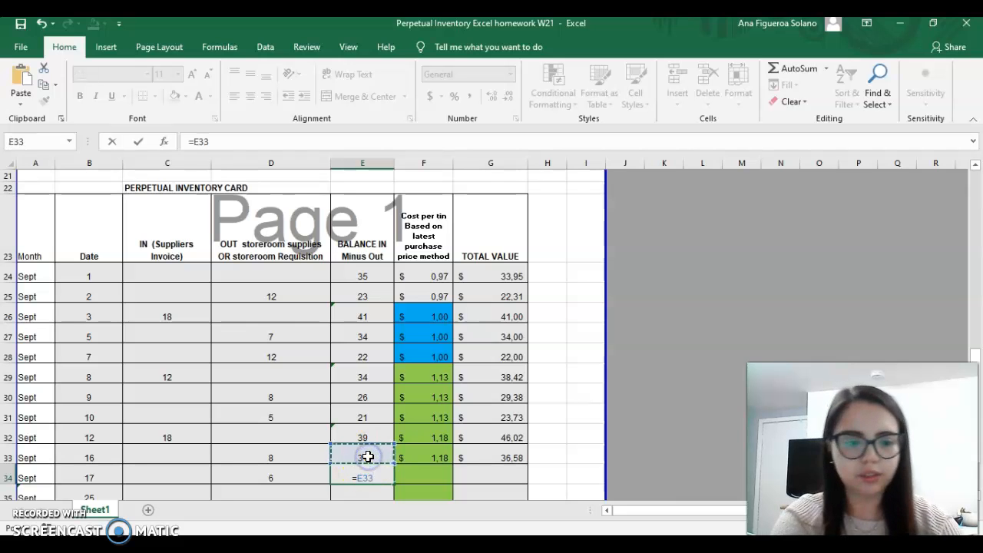
{"action": "type", "text": "-"}
{"action": "left_click", "coordinate": [302, 469]}
{"action": "key", "text": "Return"}
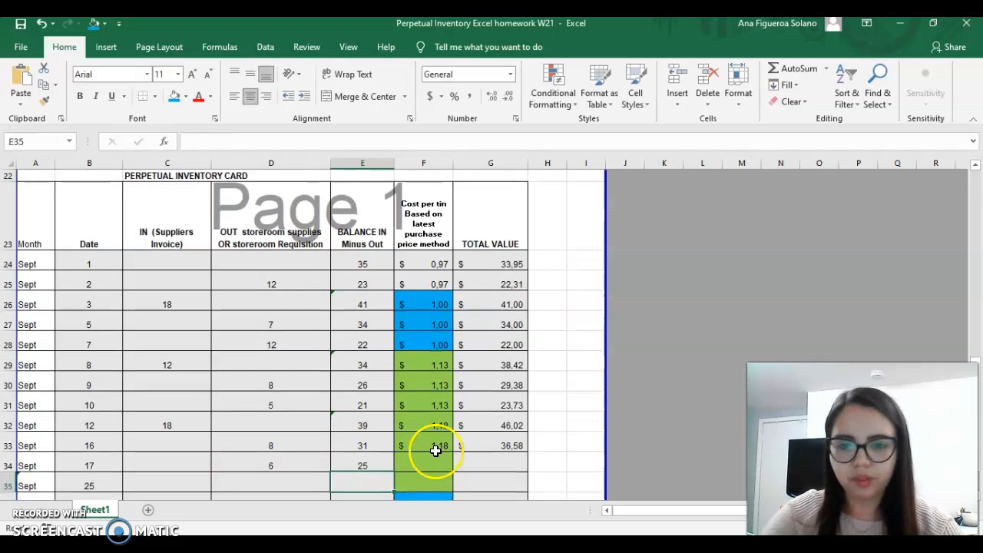
Step: Copy the Sept 16 cost per tin and total value formulas from F33 and G33 down to the Sept 17 row
{"action": "left_click", "coordinate": [440, 446]}
{"action": "left_click_drag", "start_coordinate": [454, 452], "coordinate": [451, 466]}
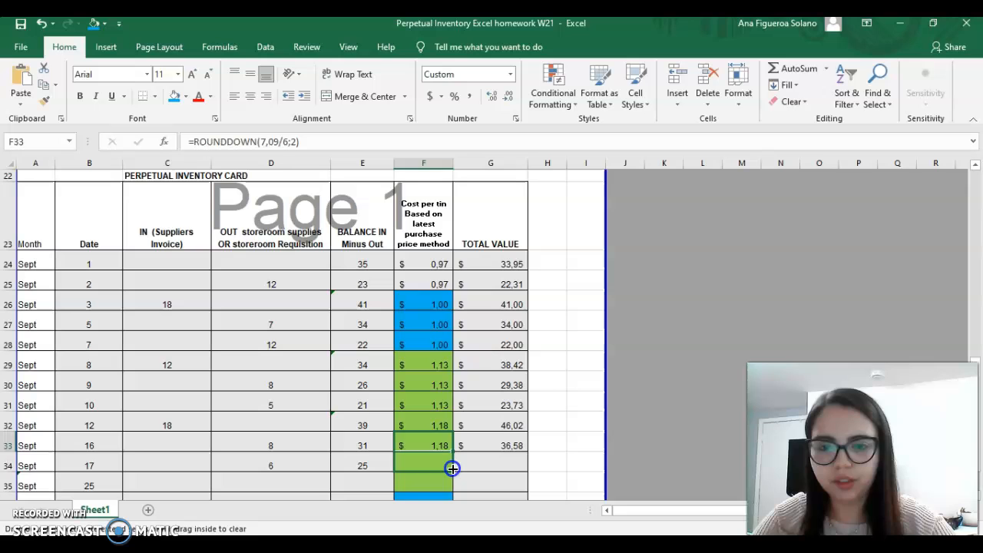
{"action": "left_click", "coordinate": [520, 442]}
{"action": "left_click_drag", "start_coordinate": [527, 453], "coordinate": [527, 464]}
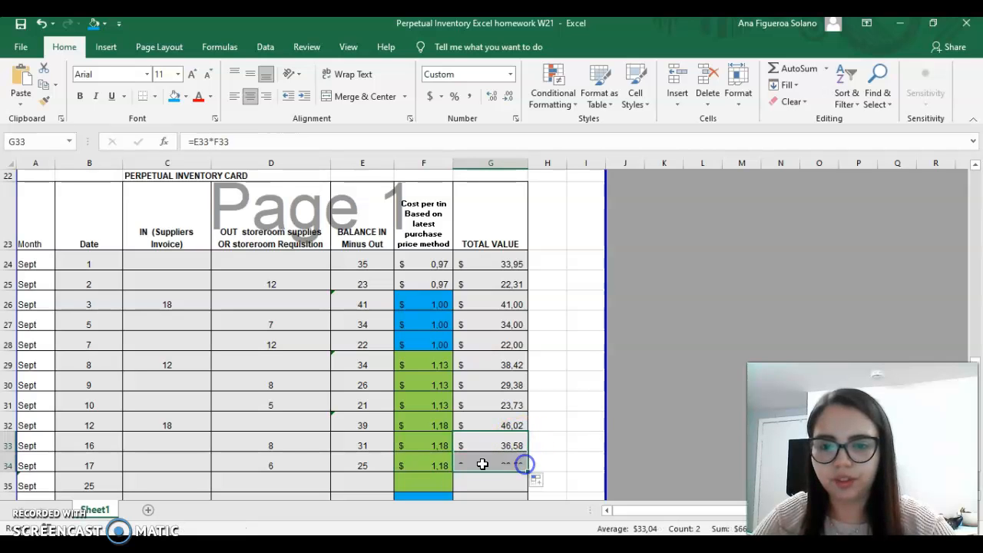
{"action": "left_click", "coordinate": [355, 463]}
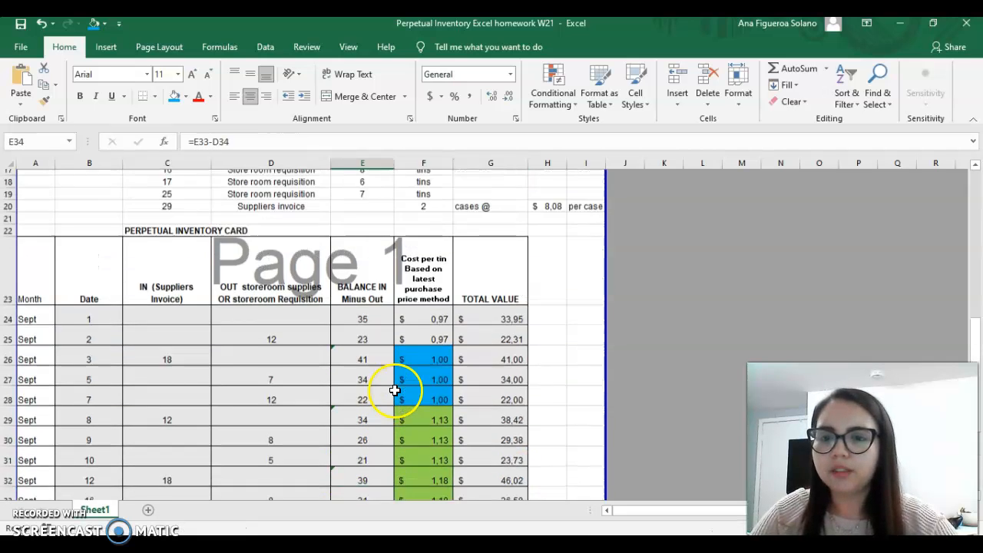
Step: Enter 7 tins issued for Sept 25 in D35 and calculate the balance in E35 with =E34-D35
{"action": "scroll", "coordinate": [395, 387], "scroll_direction": "up", "scroll_amount": 2}
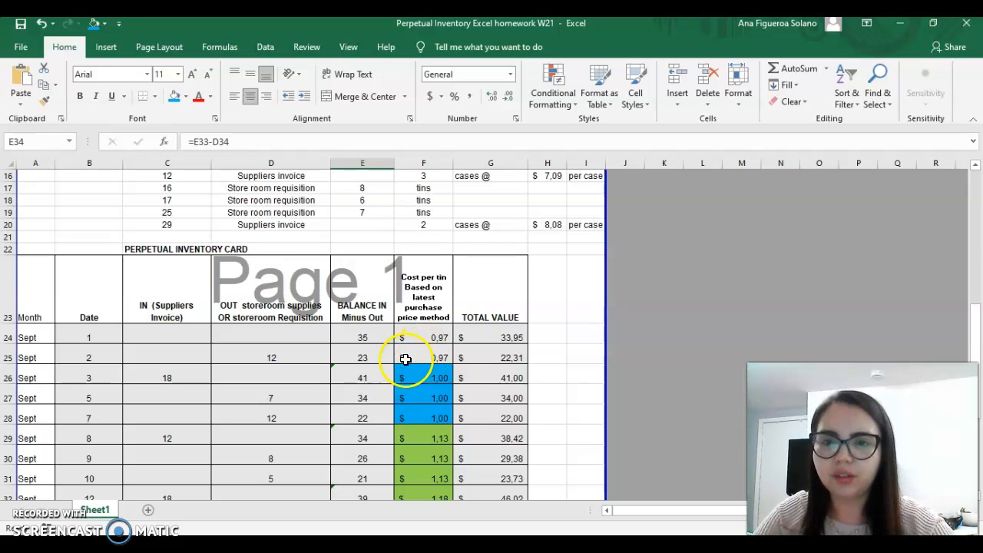
{"action": "scroll", "coordinate": [405, 358], "scroll_direction": "down", "scroll_amount": 3}
{"action": "left_click", "coordinate": [308, 382]}
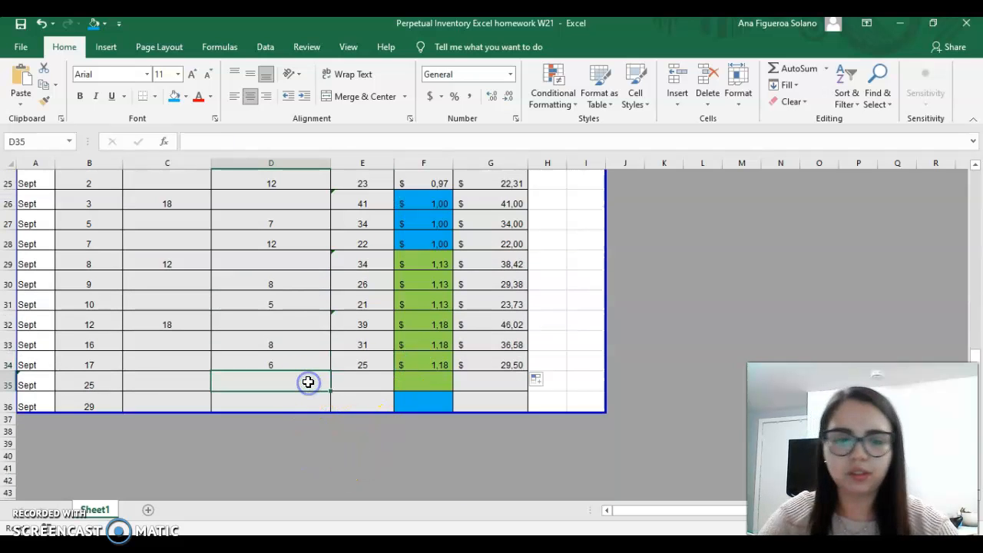
{"action": "type", "text": "7"}
{"action": "left_click", "coordinate": [371, 385]}
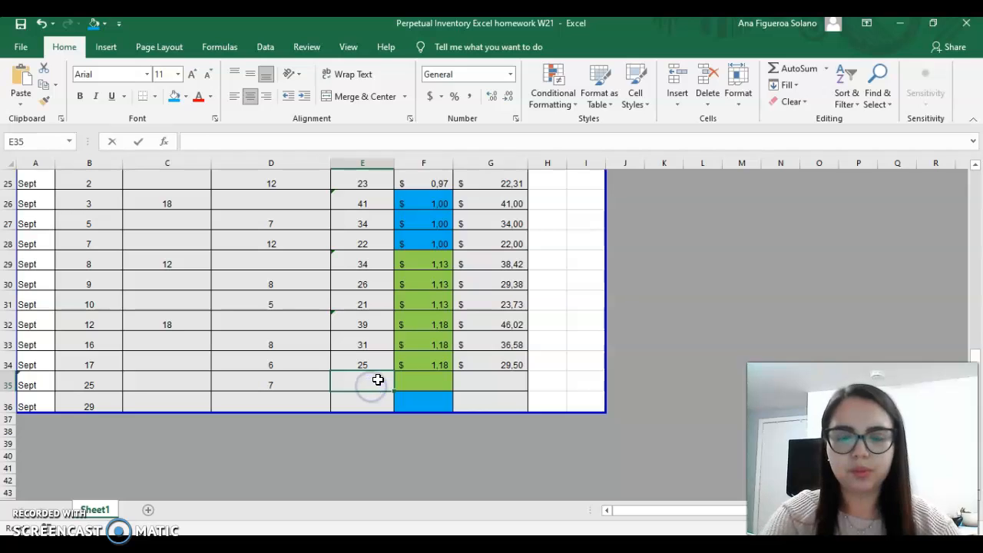
{"action": "type", "text": "="}
{"action": "left_click", "coordinate": [377, 362]}
{"action": "type", "text": "-"}
{"action": "left_click", "coordinate": [312, 377]}
{"action": "key", "text": "Return"}
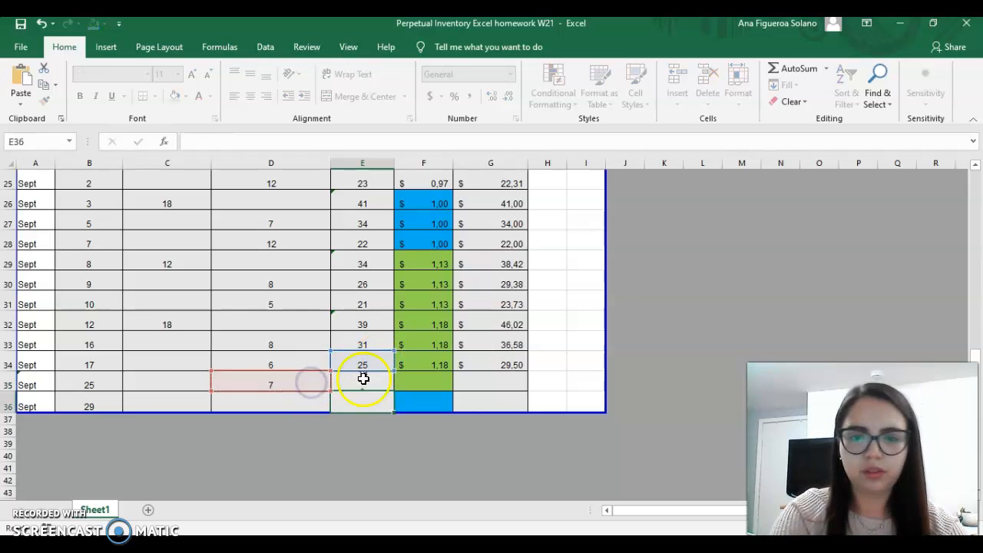
Step: Copy the Sept 17 cost per tin and total value formulas from F34 and G34 down to the Sept 25 row
{"action": "left_click", "coordinate": [428, 362]}
{"action": "left_click_drag", "start_coordinate": [459, 377], "coordinate": [452, 390]}
{"action": "left_click", "coordinate": [496, 364]}
{"action": "left_click_drag", "start_coordinate": [528, 370], "coordinate": [527, 386]}
{"action": "left_click", "coordinate": [487, 380]}
Step: Enter 12 tins received for Sept 29 in C36, based on the supplier invoice for that date
{"action": "scroll", "coordinate": [485, 384], "scroll_direction": "up", "scroll_amount": 5}
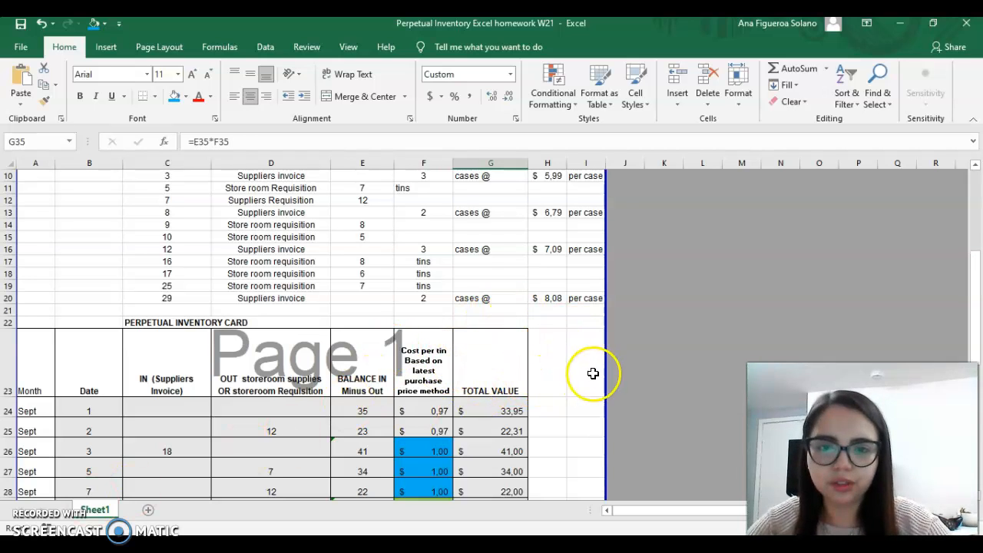
{"action": "scroll", "coordinate": [578, 380], "scroll_direction": "down", "scroll_amount": 2}
{"action": "scroll", "coordinate": [315, 432], "scroll_direction": "down", "scroll_amount": 4}
{"action": "left_click", "coordinate": [159, 405]}
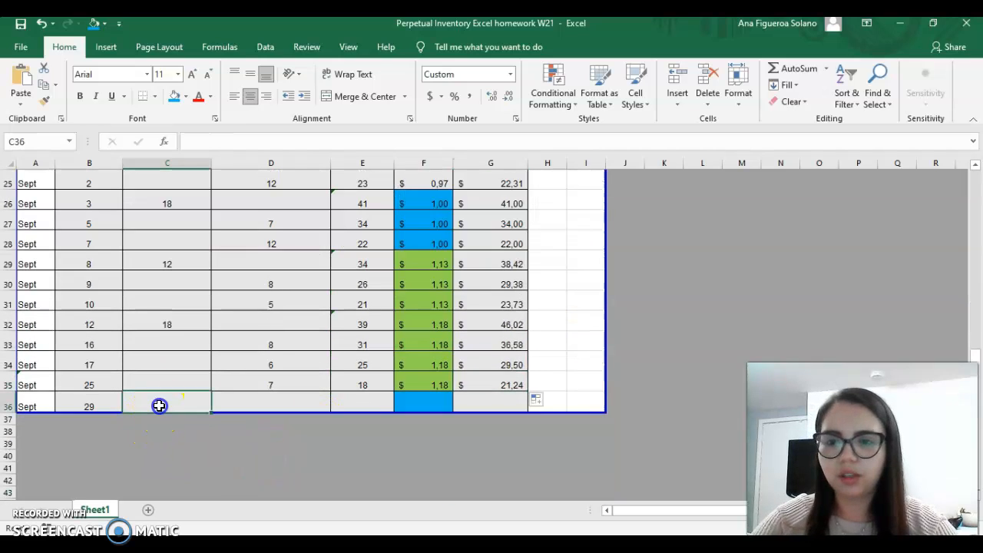
{"action": "type", "text": "12"}
{"action": "scroll", "coordinate": [323, 376], "scroll_direction": "up", "scroll_amount": 3}
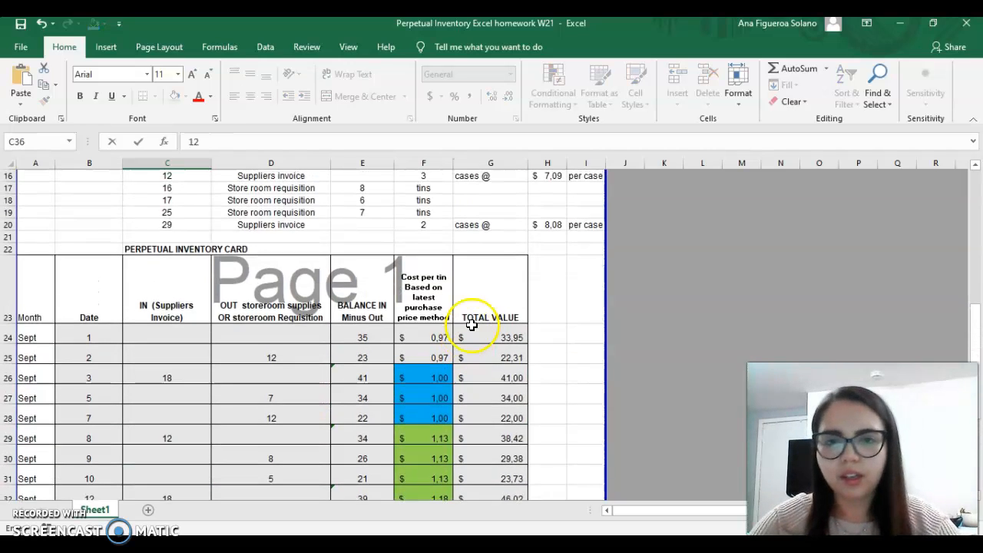
{"action": "scroll", "coordinate": [583, 268], "scroll_direction": "down", "scroll_amount": 1}
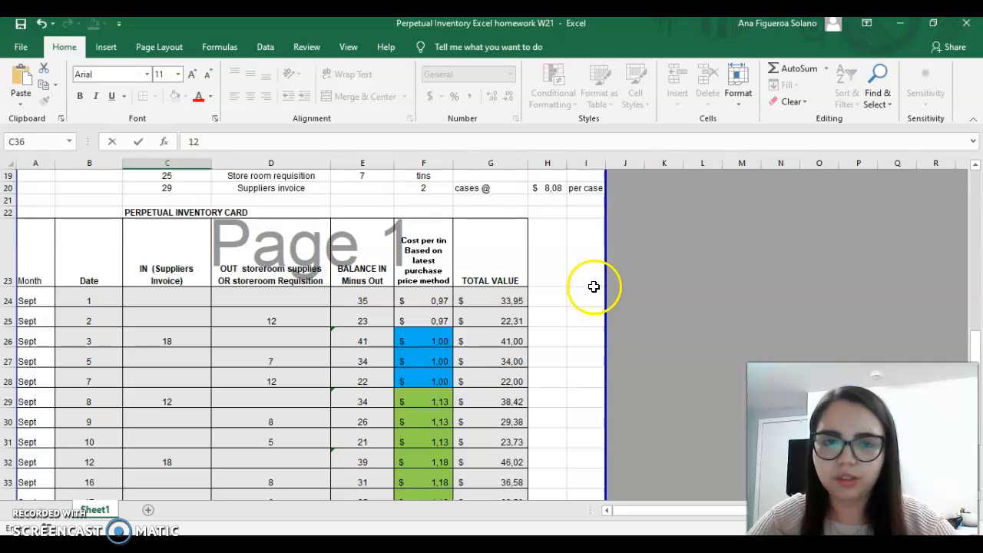
{"action": "scroll", "coordinate": [369, 368], "scroll_direction": "down", "scroll_amount": 3}
Step: Calculate the Sept 29 balance in E36 with =E35+C36
{"action": "left_click", "coordinate": [355, 336]}
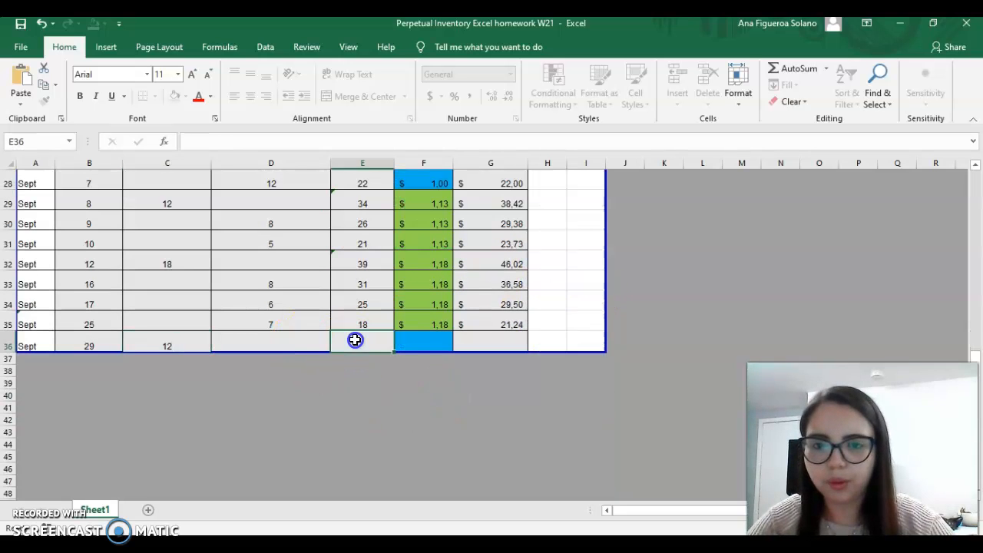
{"action": "type", "text": "="}
{"action": "left_click", "coordinate": [371, 325]}
{"action": "type", "text": "+"}
{"action": "left_click", "coordinate": [203, 345]}
{"action": "key", "text": "Return"}
Step: Calculate the Sept 29 cost per tin in F36 with =8,08/6 and check the total value formula in G36
{"action": "left_click", "coordinate": [419, 346]}
{"action": "scroll", "coordinate": [499, 323], "scroll_direction": "up", "scroll_amount": 2}
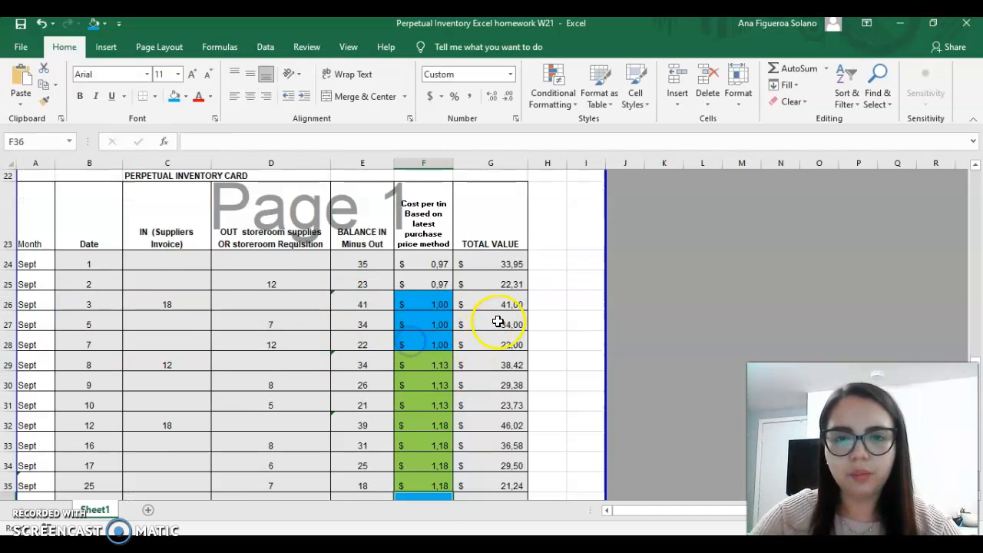
{"action": "scroll", "coordinate": [537, 291], "scroll_direction": "up", "scroll_amount": 2}
{"action": "scroll", "coordinate": [614, 307], "scroll_direction": "down", "scroll_amount": 3}
{"action": "scroll", "coordinate": [530, 359], "scroll_direction": "up", "scroll_amount": 1}
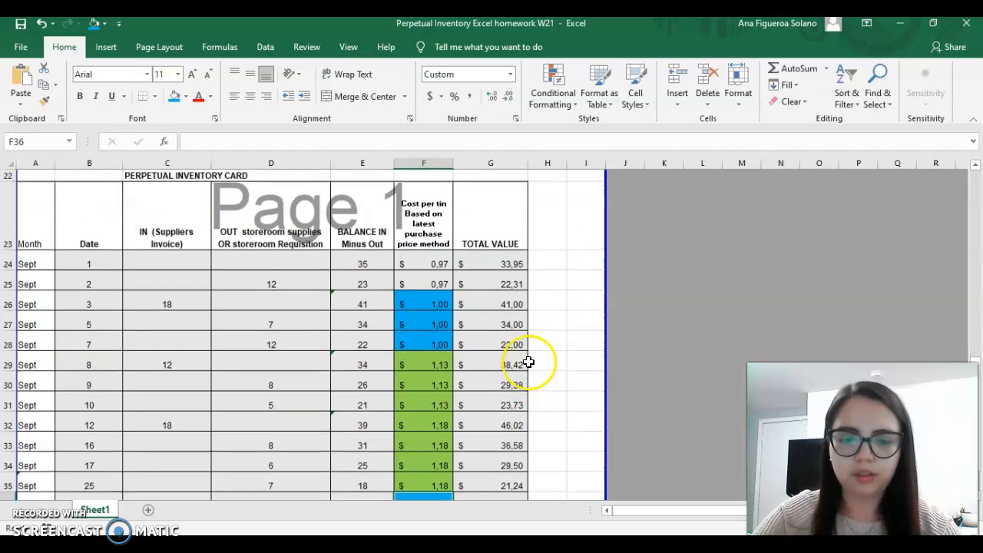
{"action": "type", "text": "=8,08/"}
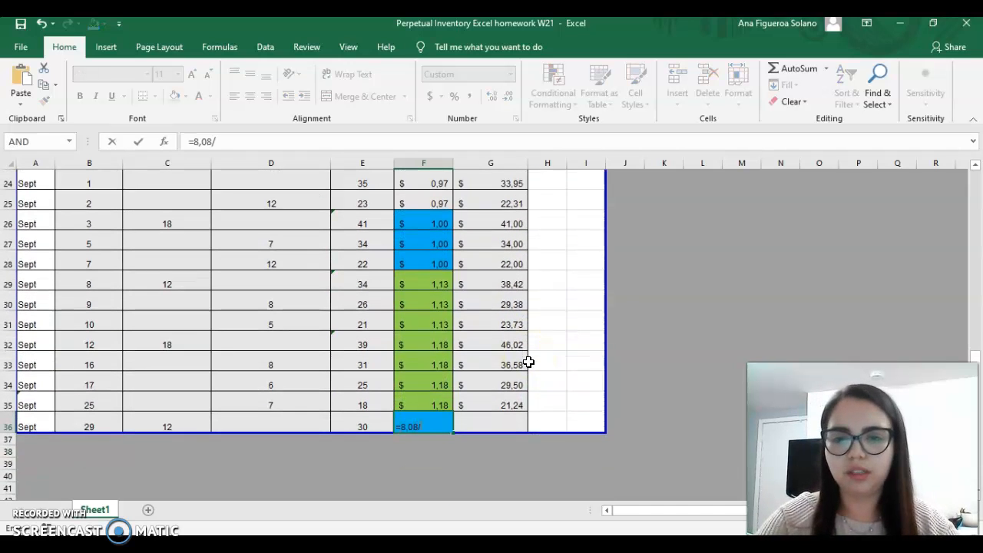
{"action": "key", "text": "Return"}
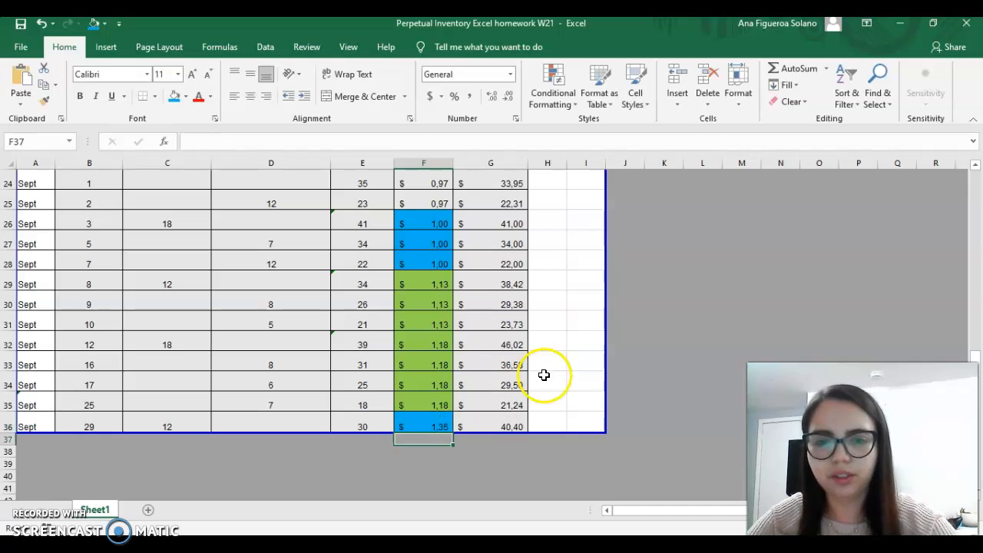
{"action": "left_click", "coordinate": [472, 428]}
{"action": "scroll", "coordinate": [538, 458], "scroll_direction": "up", "scroll_amount": 1}
{"action": "scroll", "coordinate": [513, 439], "scroll_direction": "down", "scroll_amount": 1}
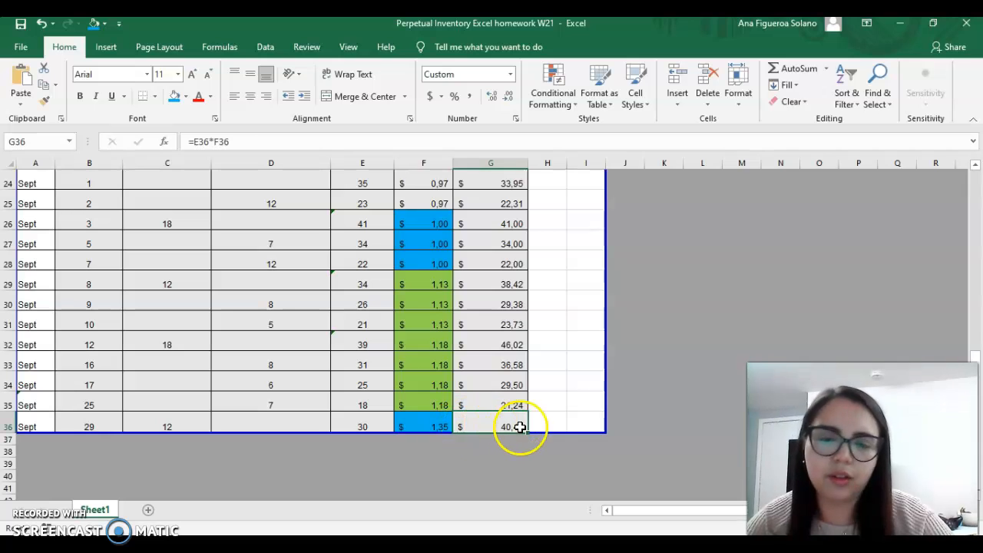
Step: Round up the Sept 29 cost per tin to two decimals by changing F36 to =ROUNDUP(8,08/6;2)
{"action": "left_click", "coordinate": [425, 428]}
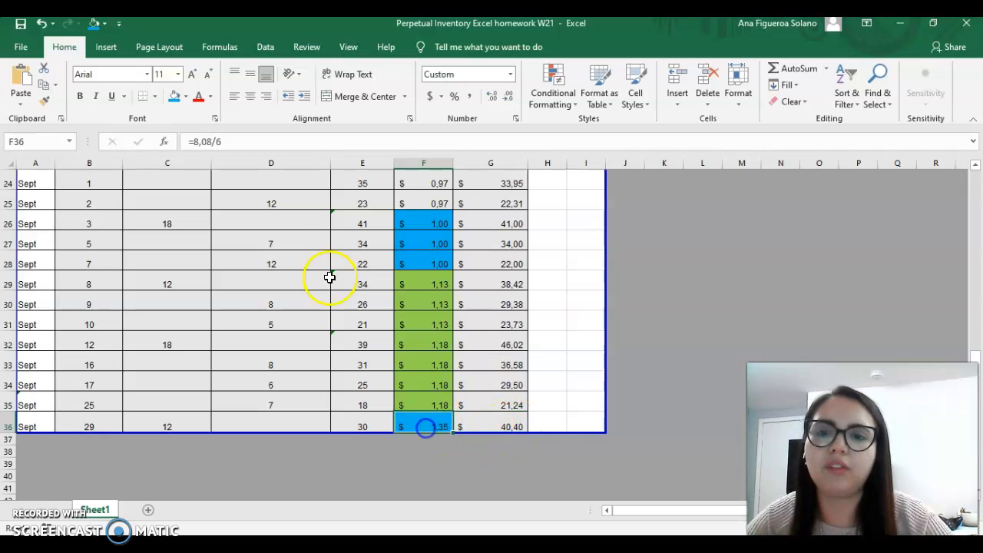
{"action": "left_click", "coordinate": [194, 141]}
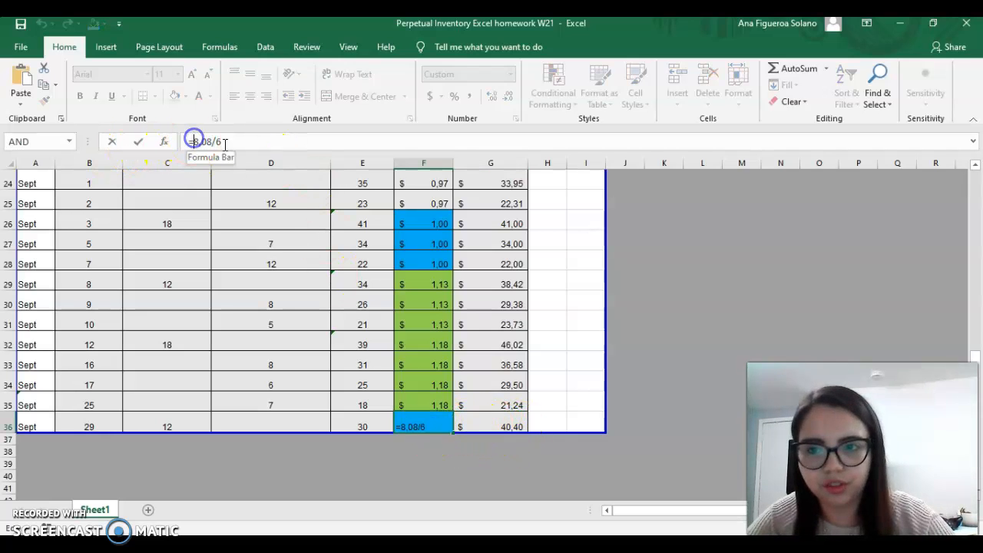
{"action": "type", "text": "ROU"}
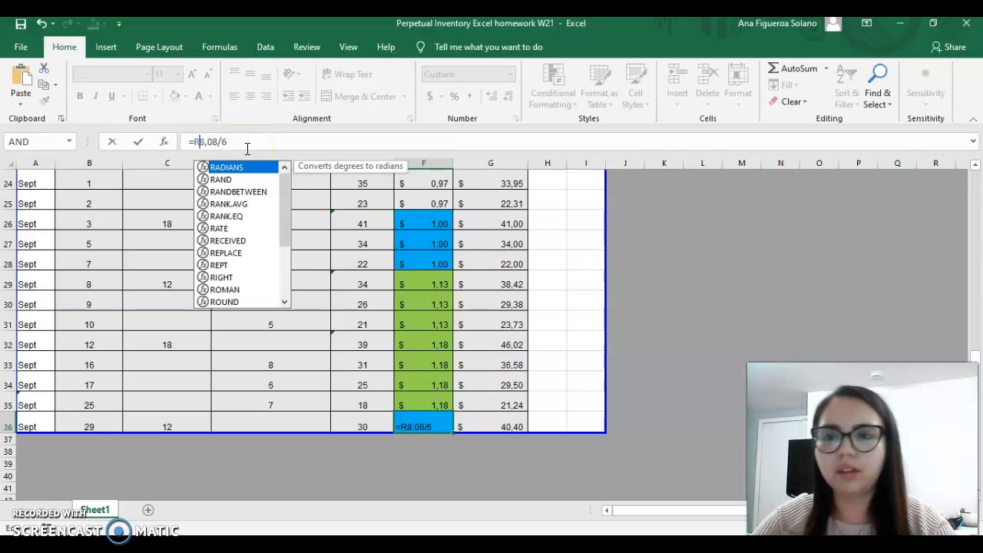
{"action": "type", "text": "NDUO"}
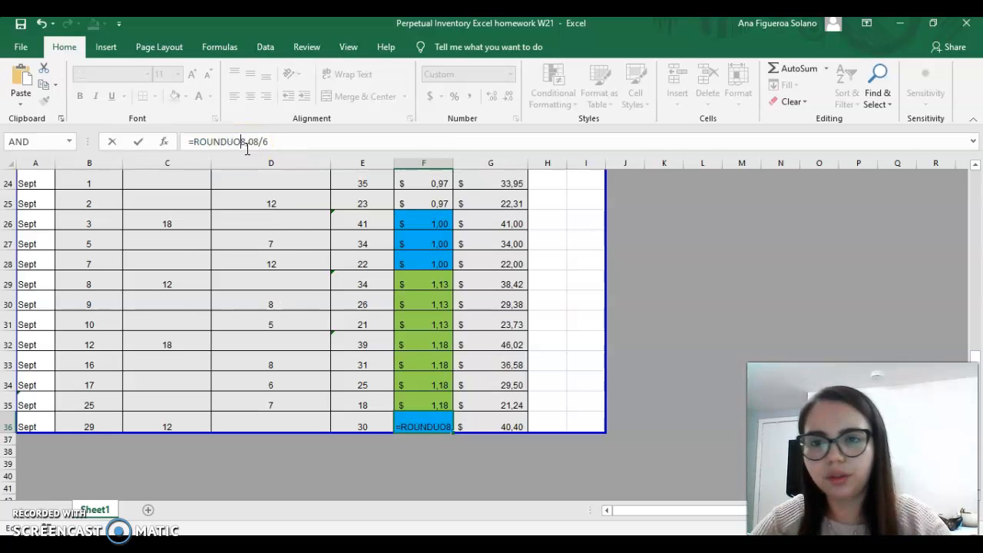
{"action": "type", "text": "("}
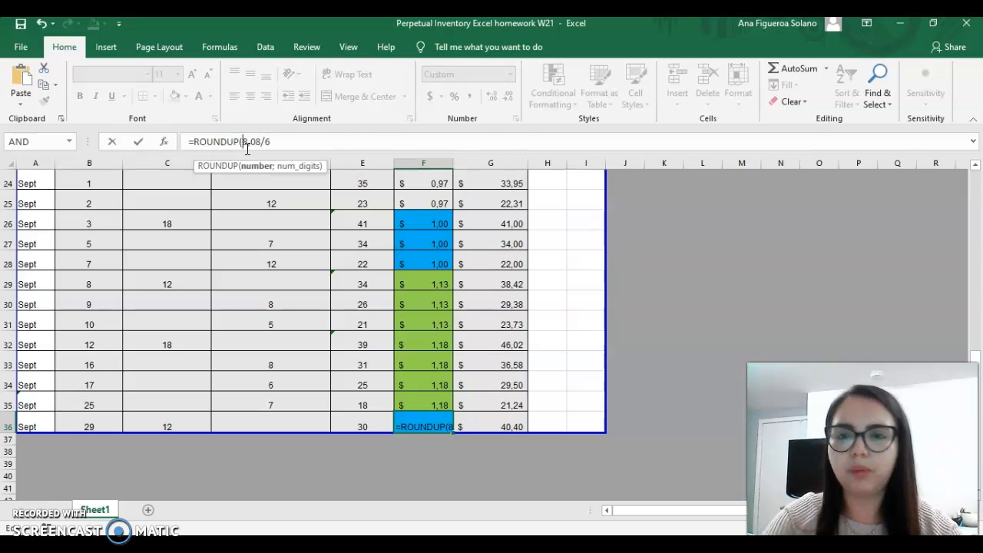
{"action": "left_click", "coordinate": [309, 145]}
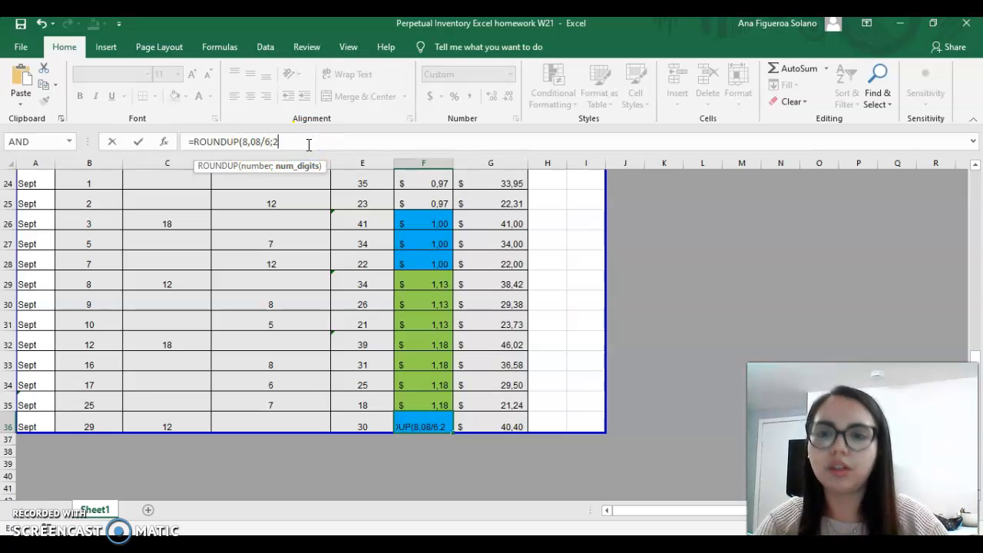
{"action": "type", "text": ";2)"}
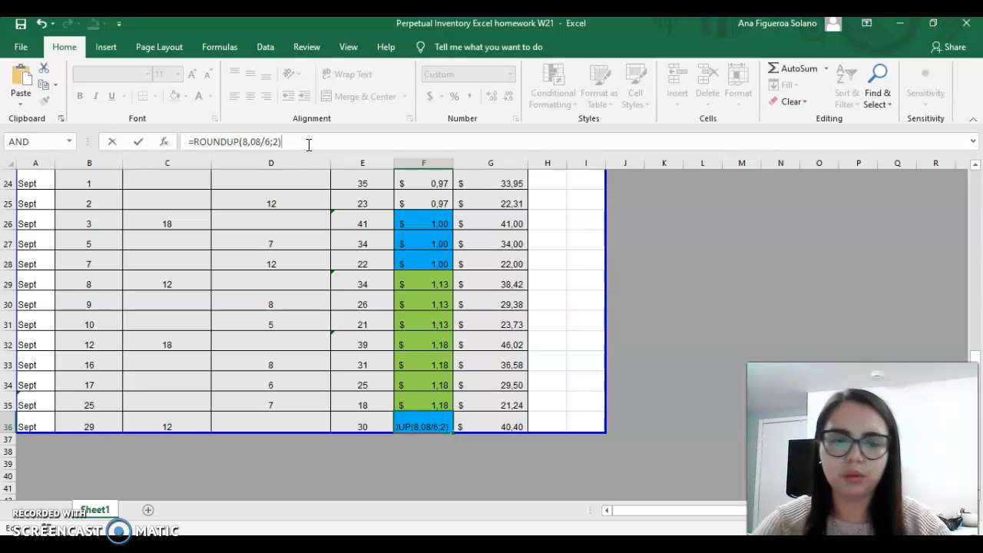
{"action": "key", "text": "Return"}
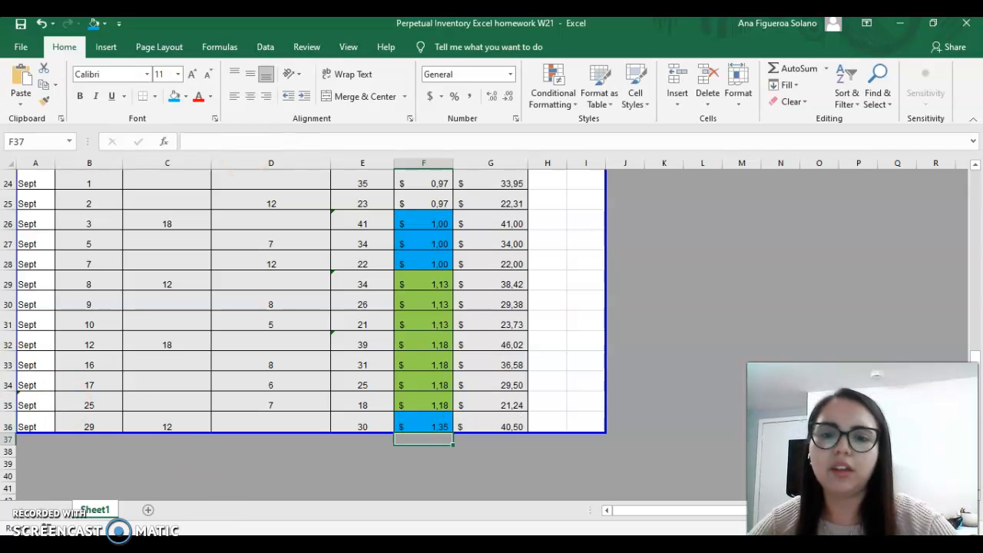
Step: Check the Sept 29 total value in G36 and review the cost per tin and total value columns of the whole inventory card
{"action": "left_click", "coordinate": [509, 426]}
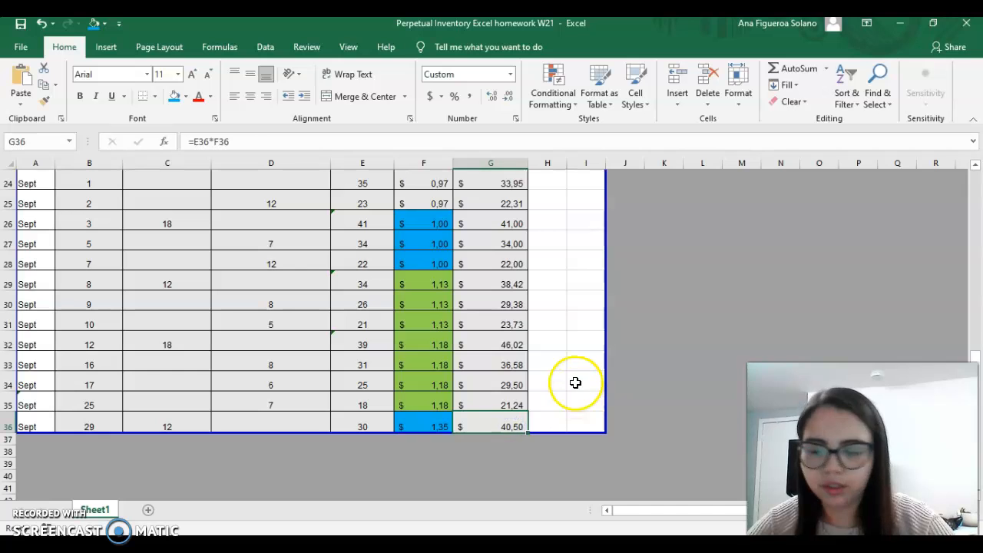
{"action": "scroll", "coordinate": [597, 369], "scroll_direction": "up", "scroll_amount": 2}
{"action": "scroll", "coordinate": [521, 335], "scroll_direction": "down", "scroll_amount": 1}
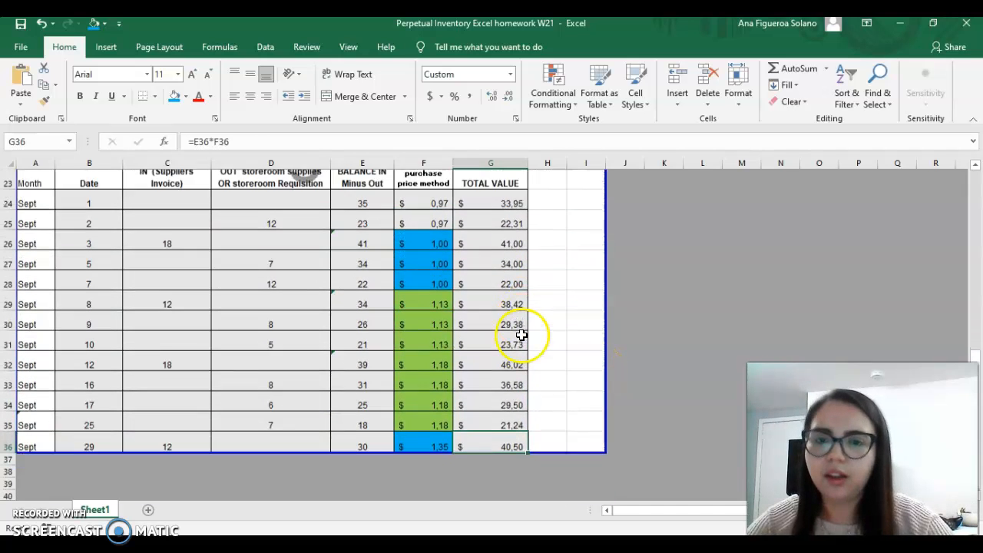
{"action": "scroll", "coordinate": [521, 335], "scroll_direction": "down", "scroll_amount": 1}
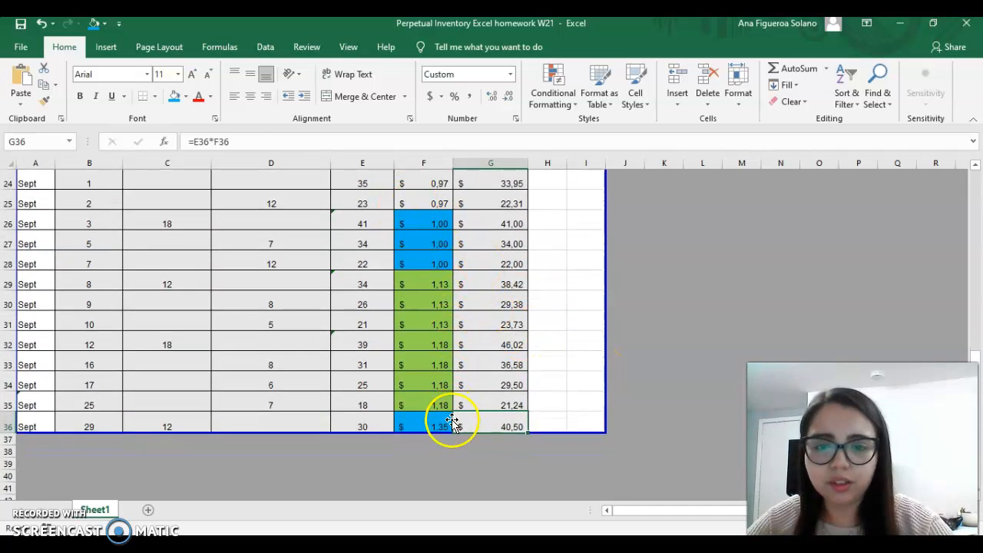
{"action": "scroll", "coordinate": [575, 333], "scroll_direction": "up", "scroll_amount": 1}
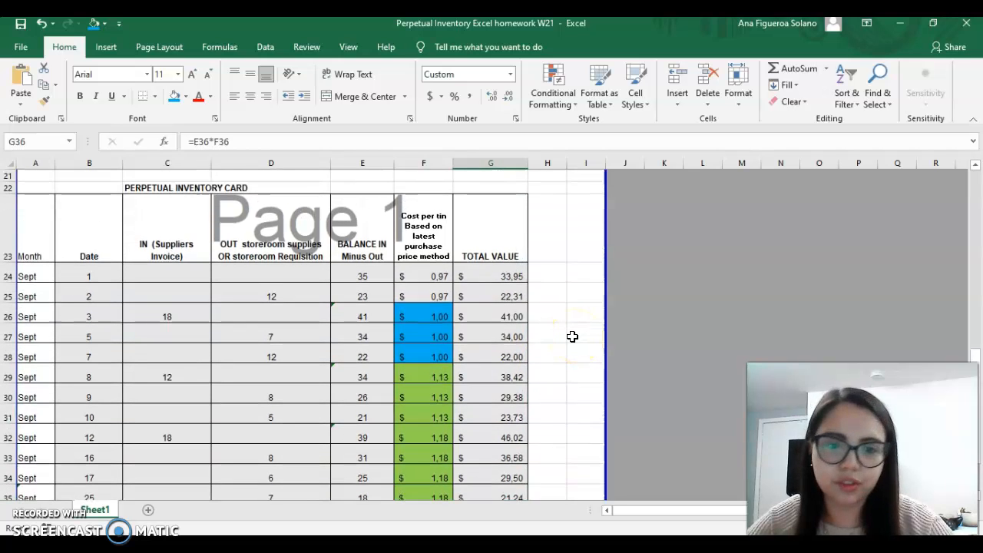
{"action": "scroll", "coordinate": [572, 337], "scroll_direction": "down", "scroll_amount": 1}
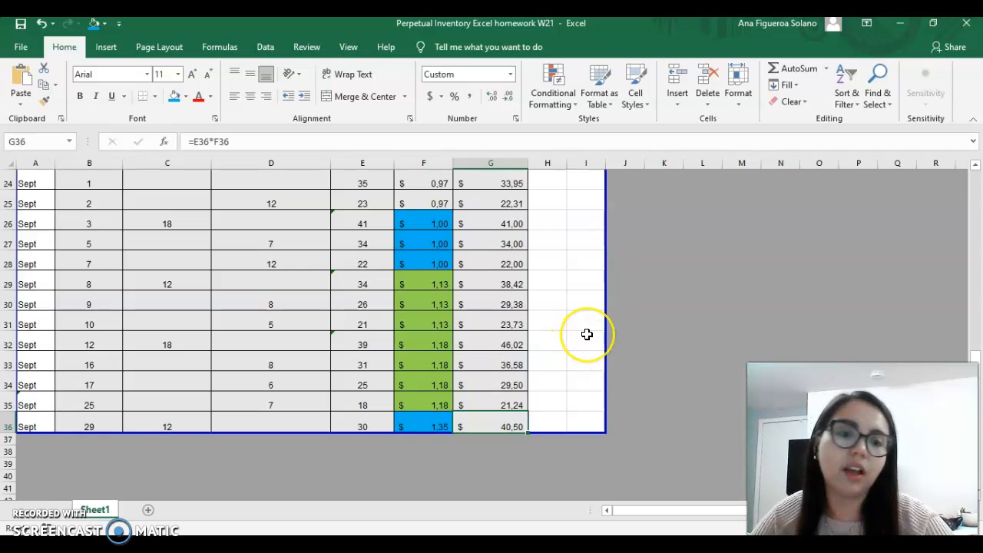
{"action": "scroll", "coordinate": [580, 338], "scroll_direction": "up", "scroll_amount": 1}
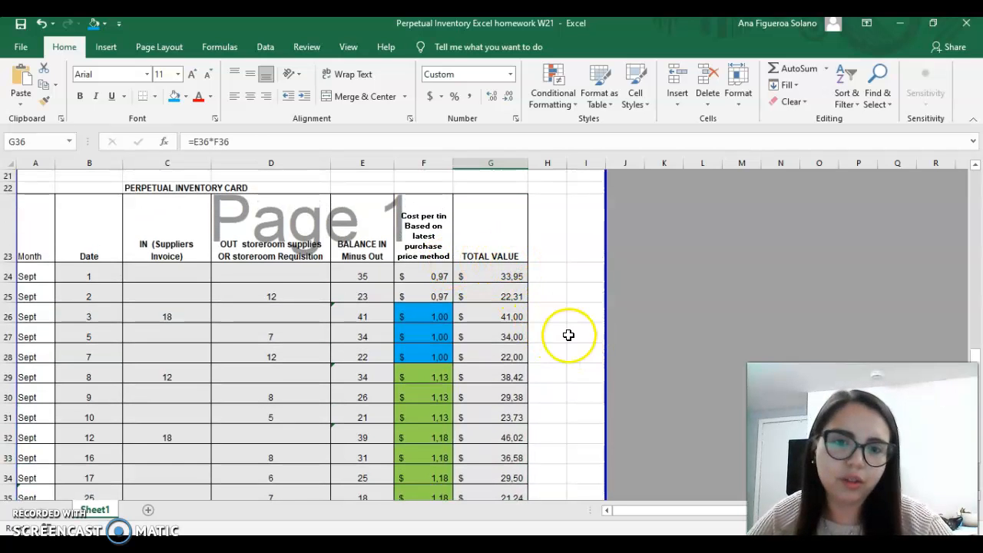
{"action": "scroll", "coordinate": [569, 335], "scroll_direction": "down", "scroll_amount": 1}
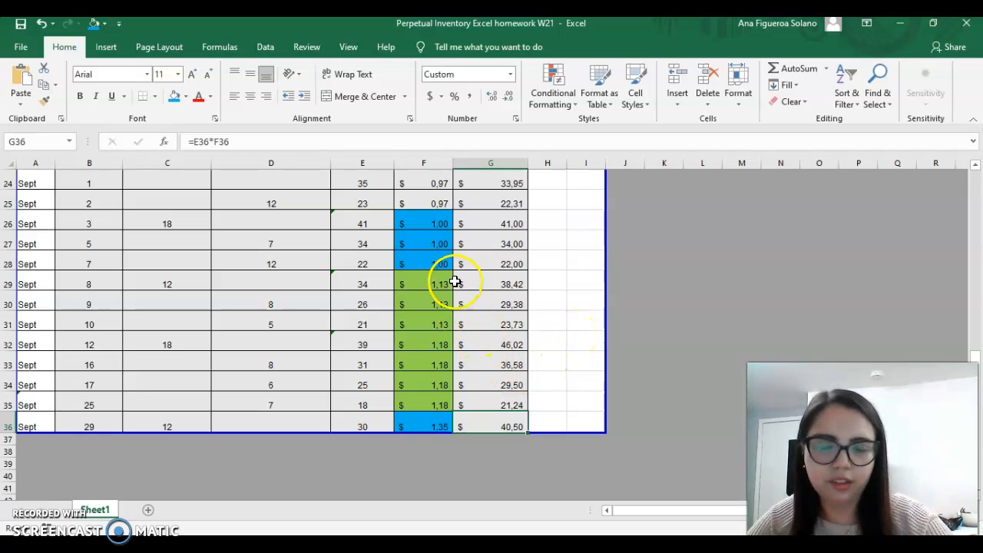